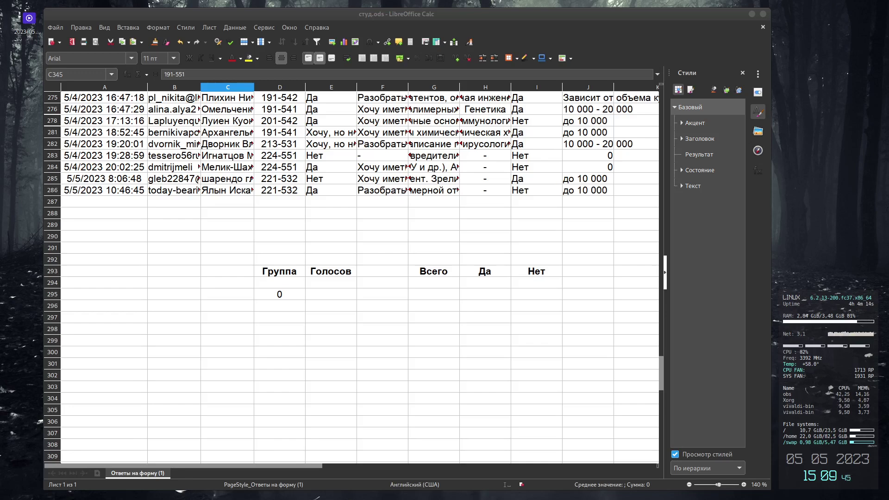
Look up and then close the LibreOffice version information
{"action": "left_click", "coordinate": [317, 27]}
{"action": "left_click", "coordinate": [349, 186]}
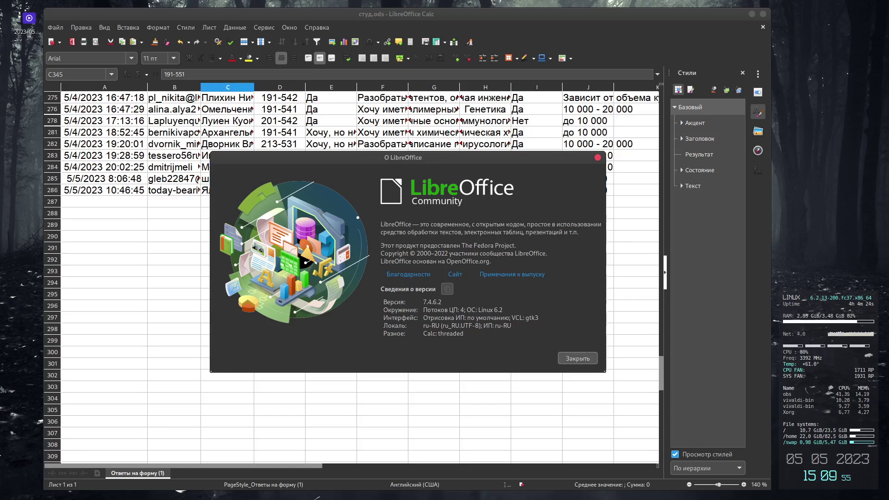
{"action": "left_click", "coordinate": [577, 359]}
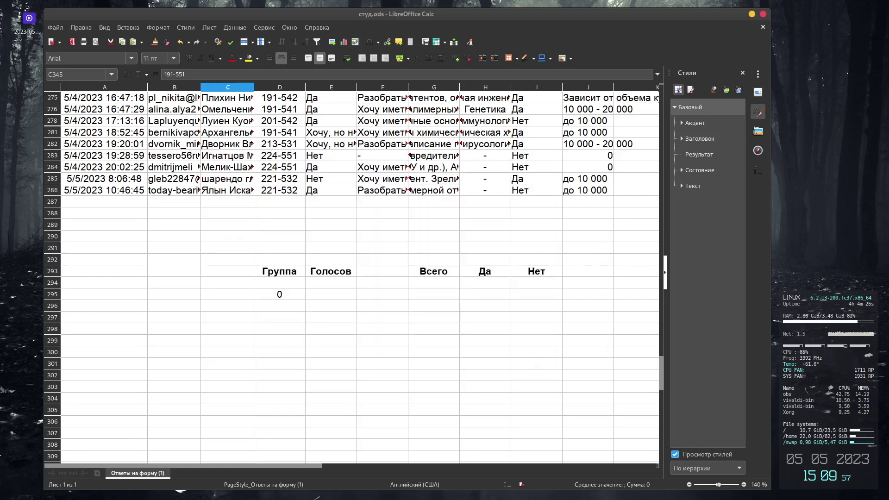
Inspect the last response row 286 and the course and group values in G281 and D281
{"action": "left_click", "coordinate": [52, 189]}
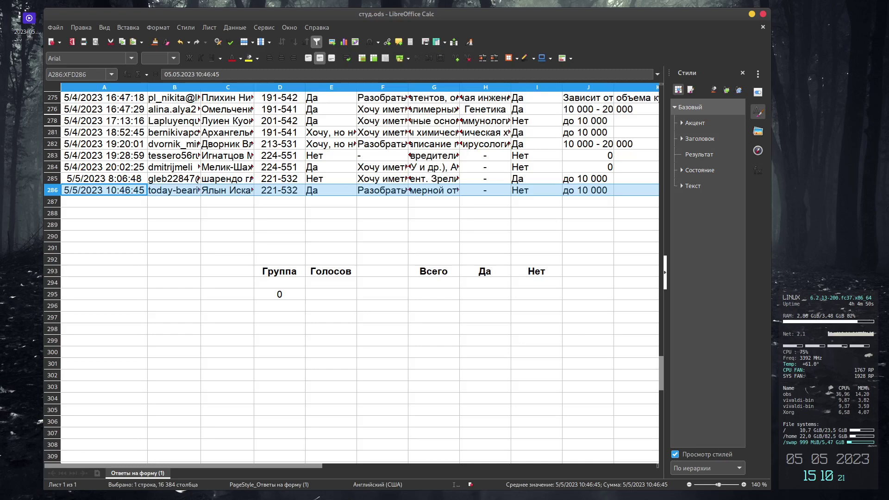
{"action": "left_click", "coordinate": [434, 132]}
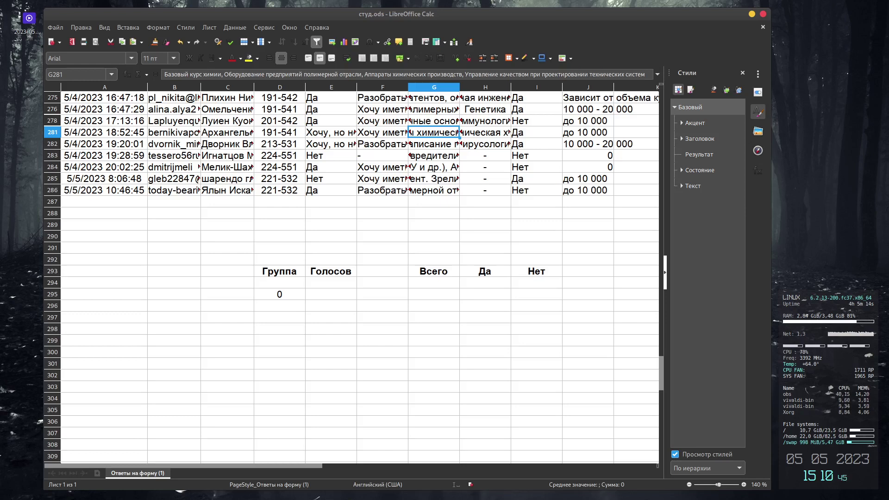
{"action": "left_click", "coordinate": [279, 132]}
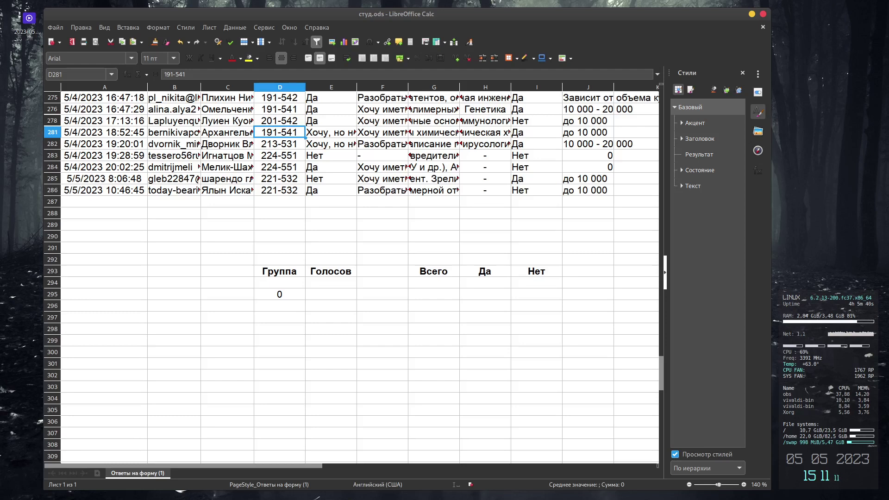
Replace the old sum formula in D295 with the group name 191-551
{"action": "left_click", "coordinate": [279, 293]}
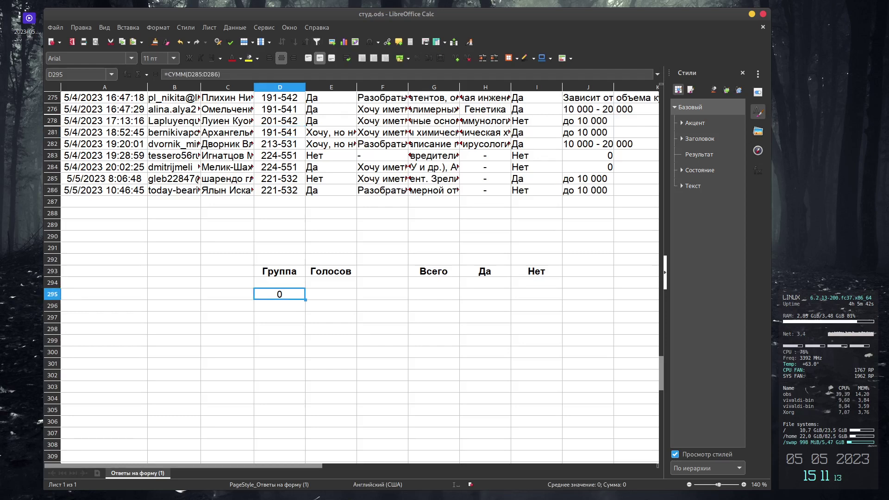
{"action": "key", "text": "Delete"}
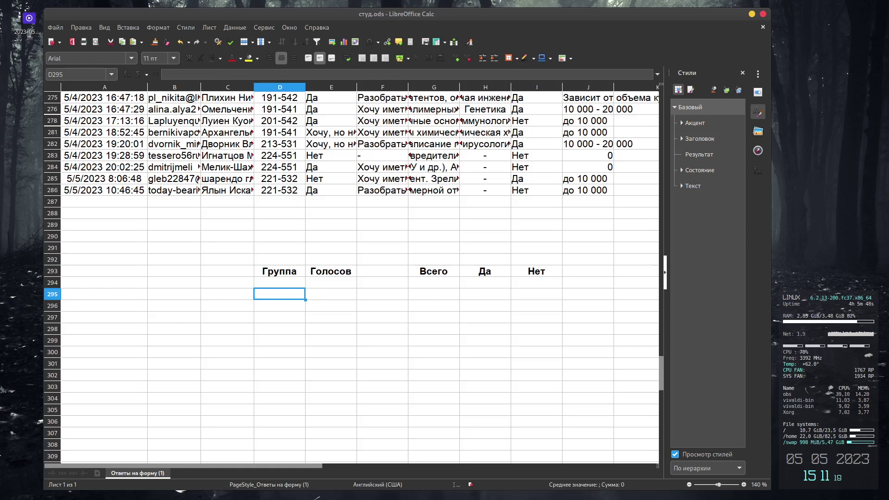
{"action": "type", "text": "191"}
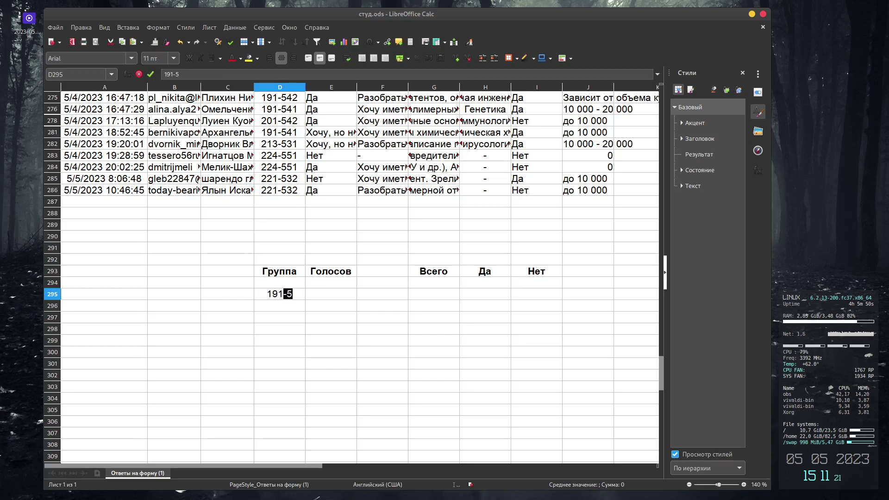
{"action": "type", "text": "-551"}
{"action": "key", "text": "Return"}
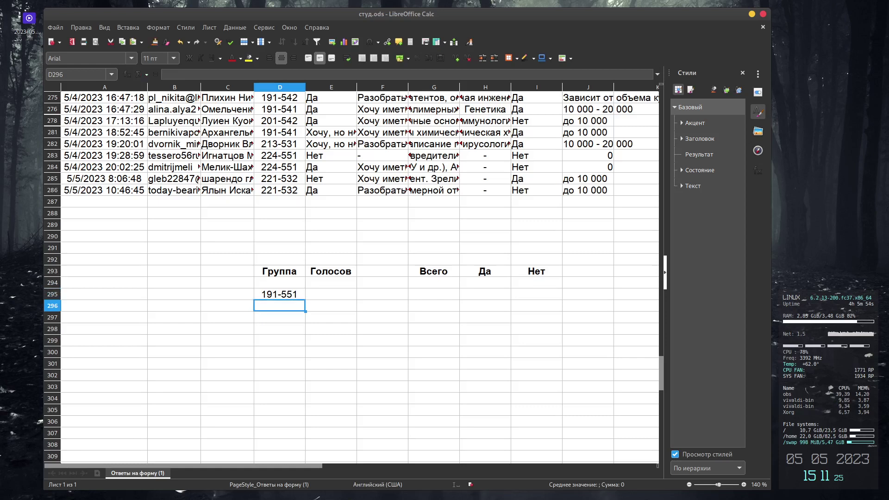
{"action": "left_click", "coordinate": [331, 294]}
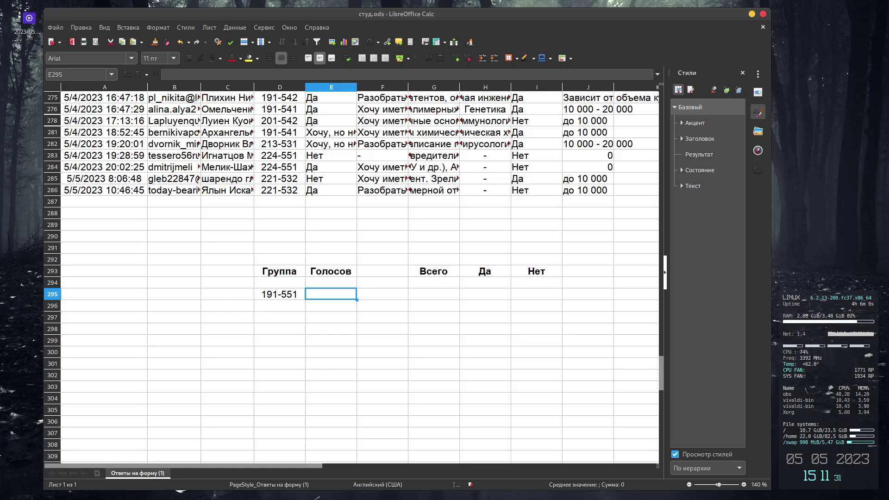
Start a СЧЁТЕСЛИ formula in E295 over the group range D2:D286
{"action": "type", "text": "=СЧ"}
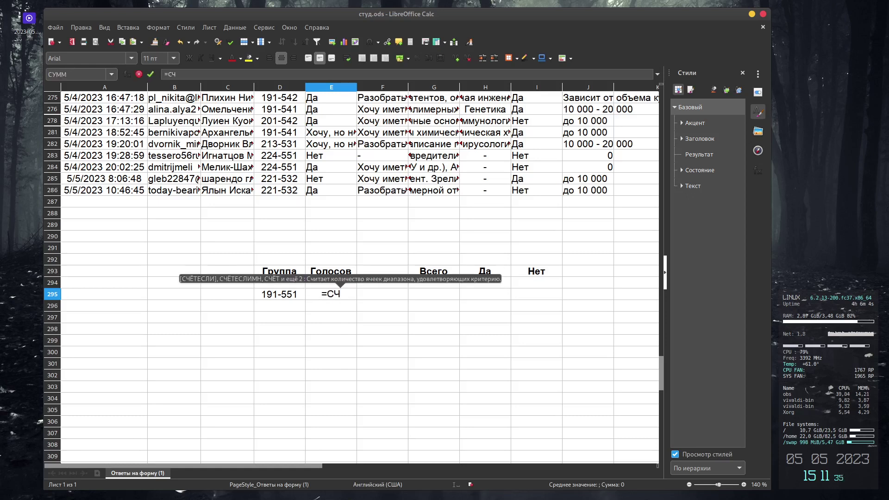
{"action": "key", "text": "Return"}
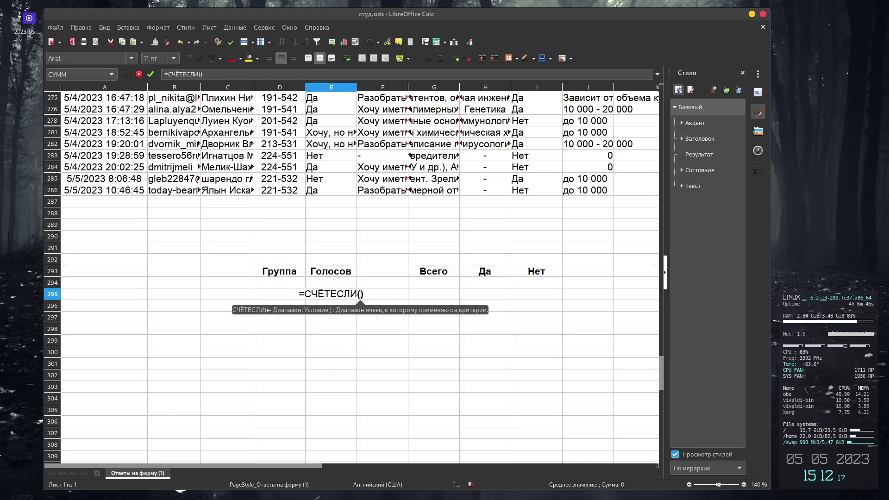
{"action": "left_click_drag", "start_coordinate": [282, 190], "coordinate": [304, 102]}
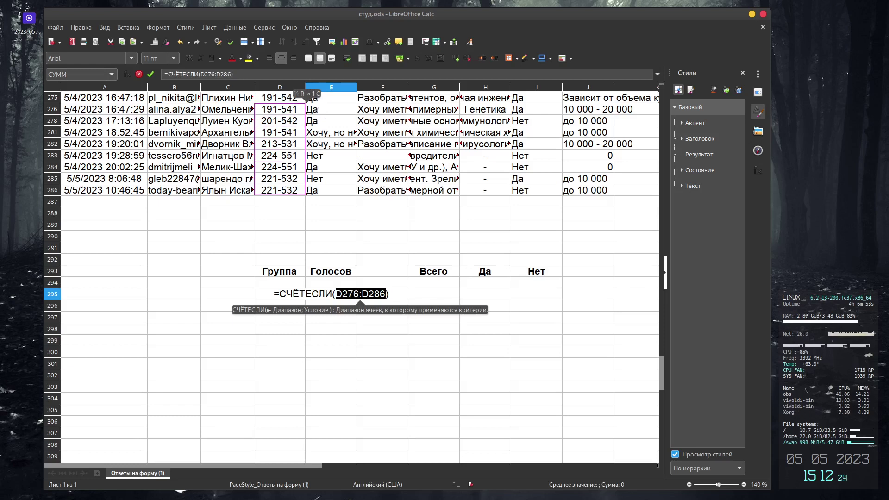
{"action": "left_click", "coordinate": [360, 294]}
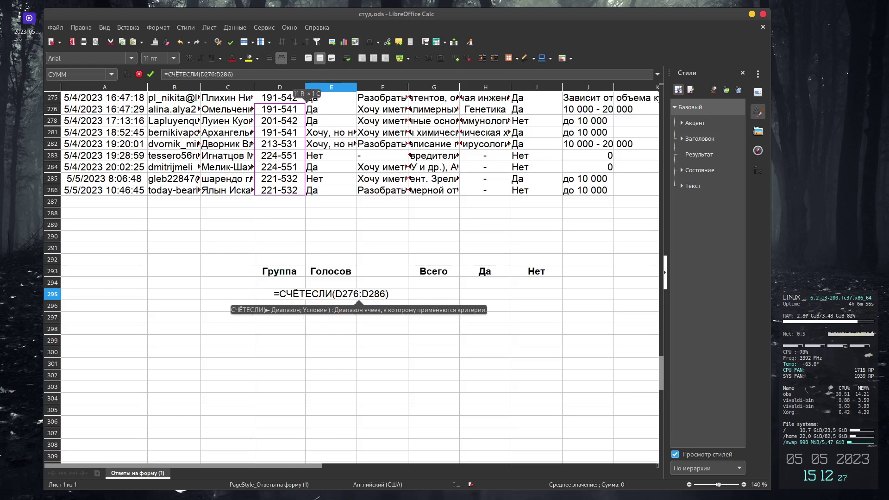
{"action": "key", "text": "BackSpace"}
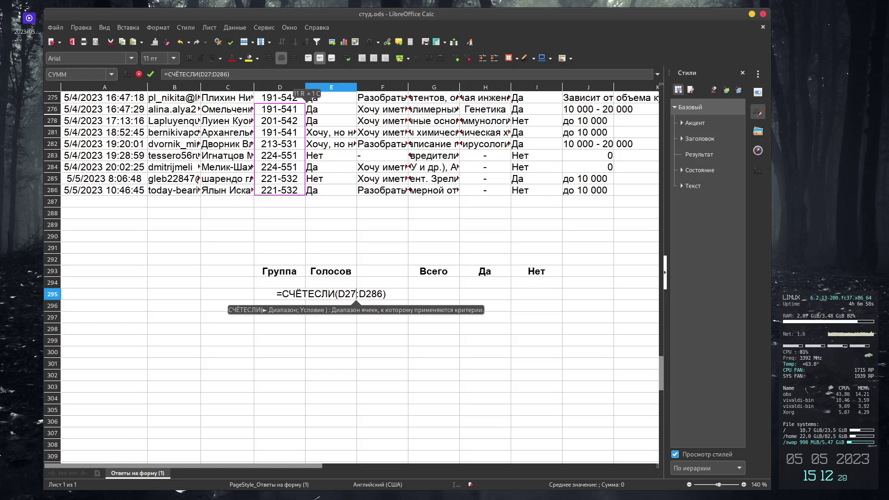
{"action": "key", "text": "BackSpace"}
{"action": "key", "text": "Return"}
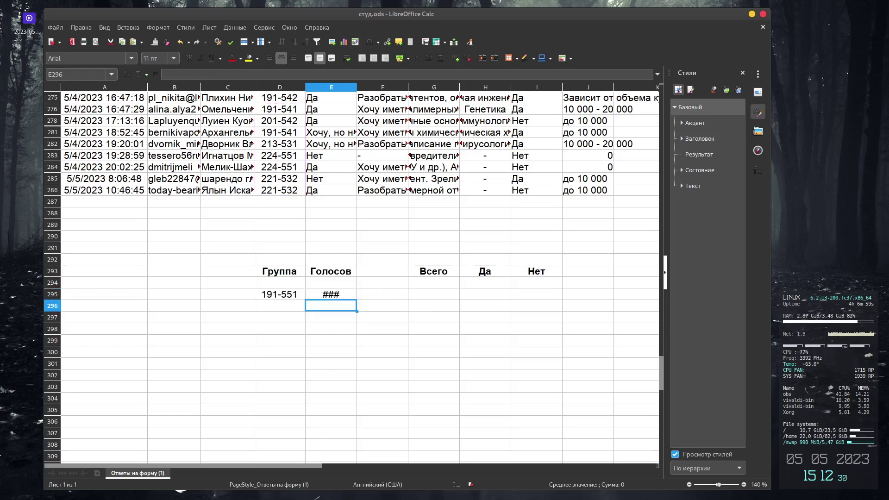
Add the criterion 191-551 to the E295 count formula
{"action": "left_click", "coordinate": [330, 294]}
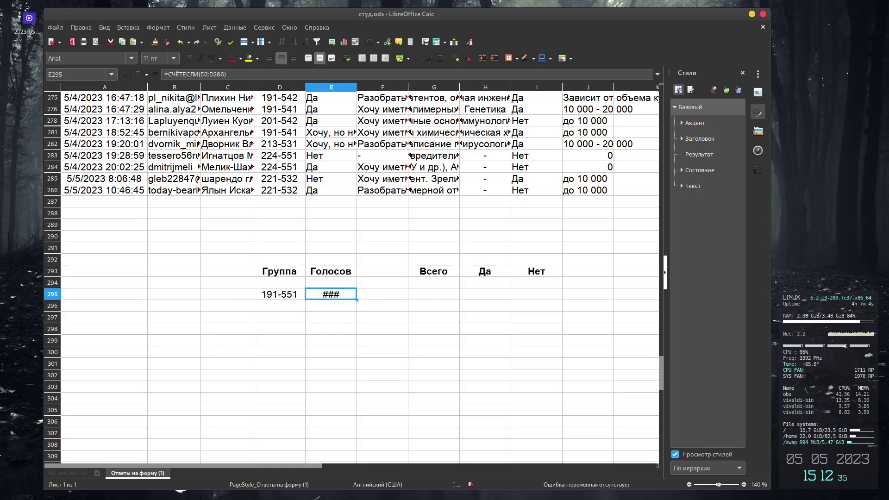
{"action": "key", "text": "F2"}
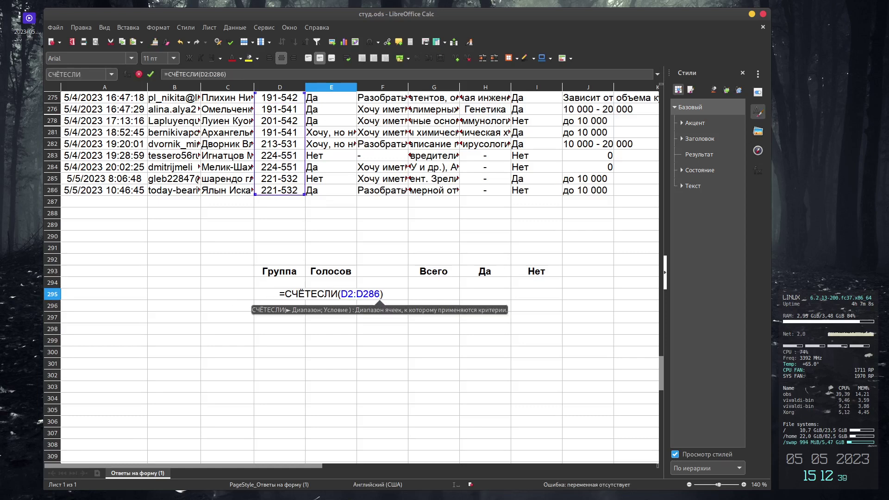
{"action": "type", "text": ";"}
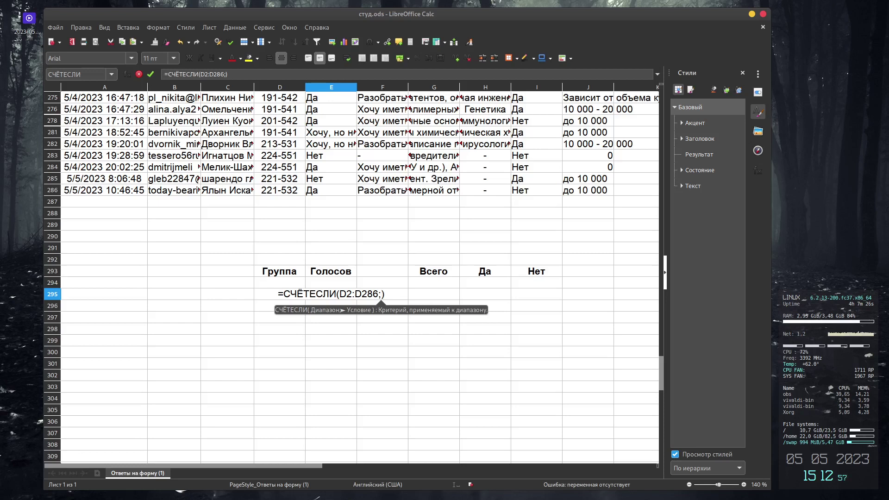
{"action": "type", "text": "191"}
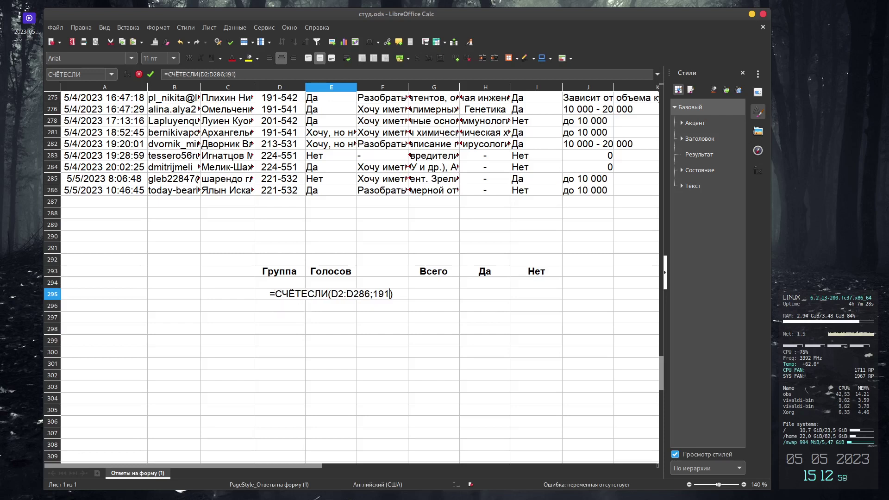
{"action": "type", "text": "-55"}
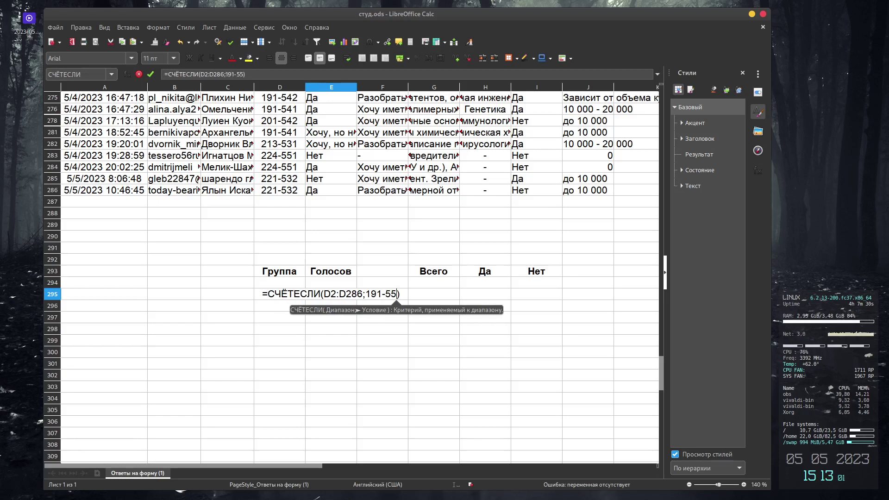
{"action": "type", "text": "1"}
{"action": "key", "text": "Return"}
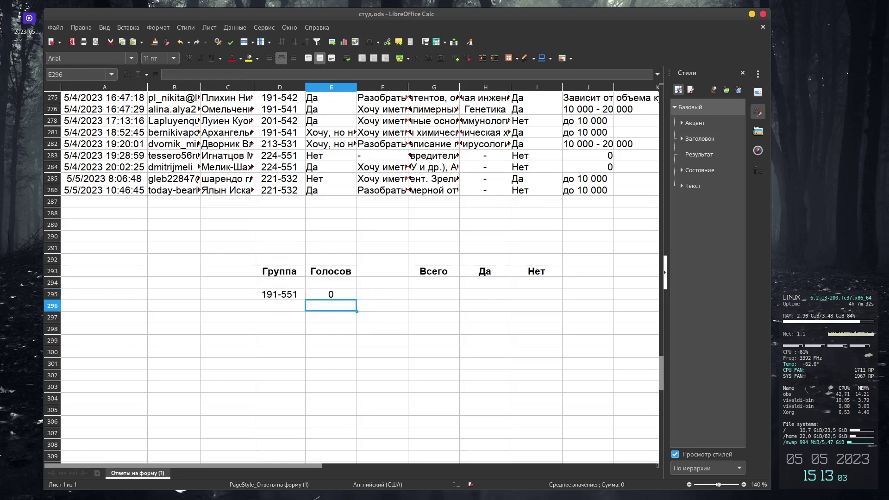
Wrap the criterion in quotes so E295 shows 12 votes for 191-551
{"action": "left_click", "coordinate": [331, 294]}
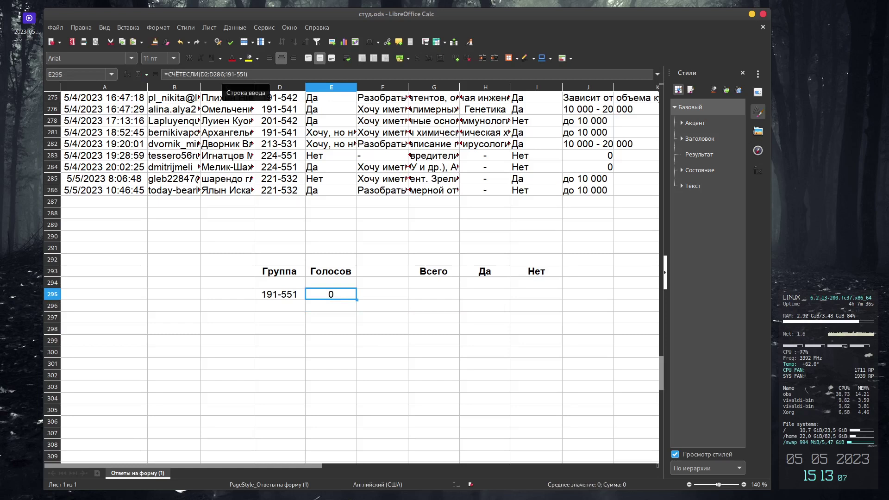
{"action": "left_click", "coordinate": [245, 74]}
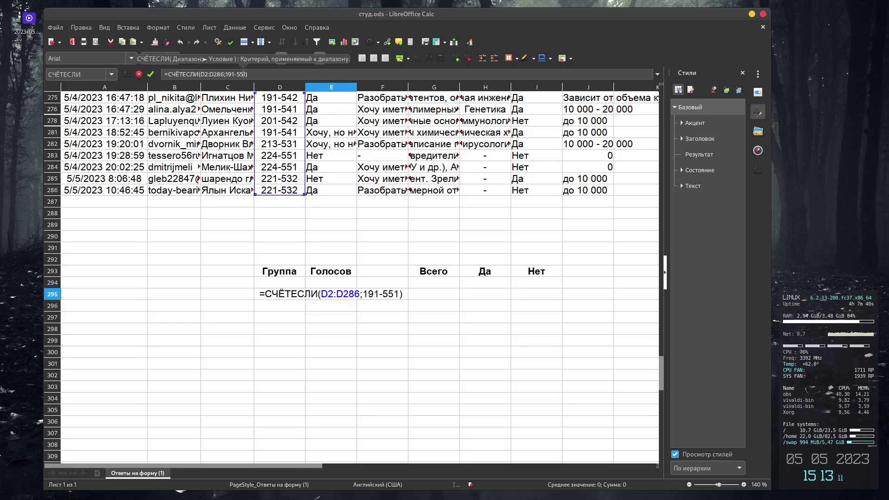
{"action": "double_click", "coordinate": [361, 294]}
{"action": "left_click", "coordinate": [362, 293]}
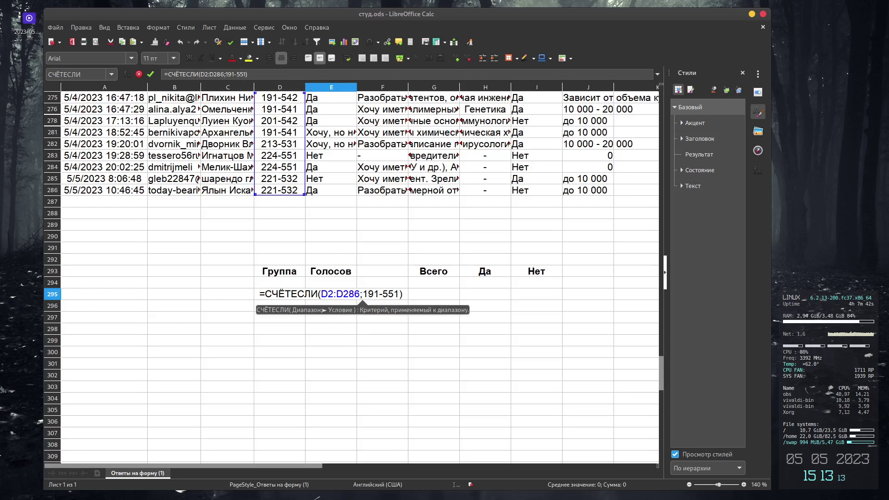
{"action": "type", "text": "\""}
{"action": "type", "text": "\""}
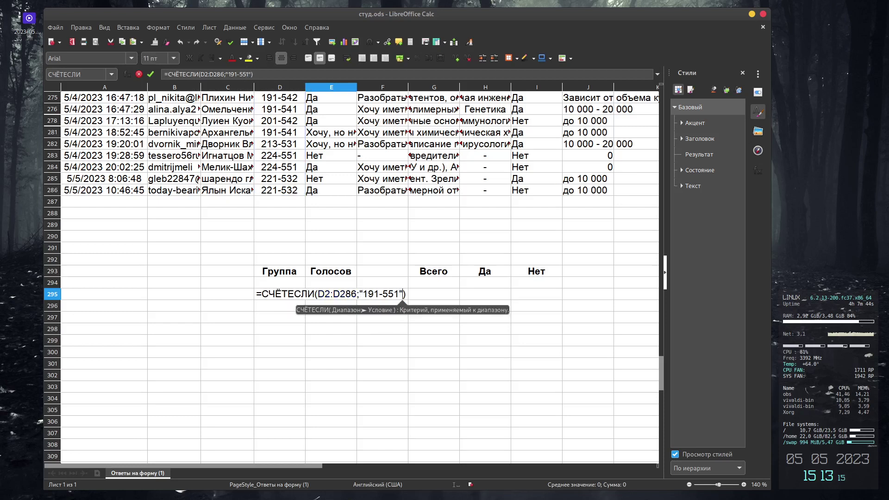
{"action": "key", "text": "Return"}
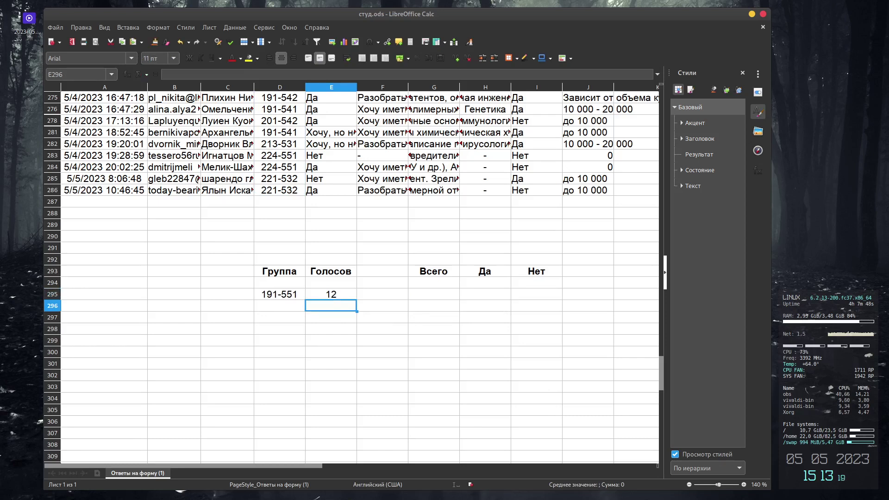
{"action": "left_click", "coordinate": [331, 293]}
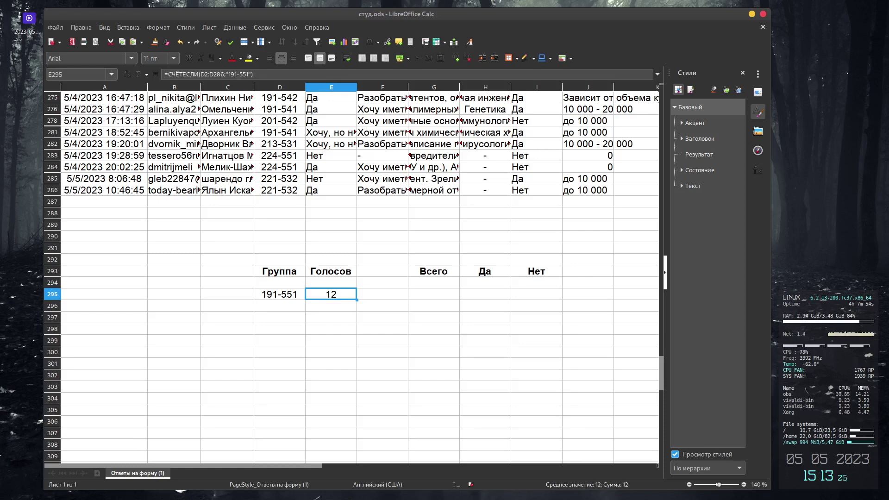
Replace the literal "191-551" criterion in E295 with a reference to D295
{"action": "left_click", "coordinate": [279, 294]}
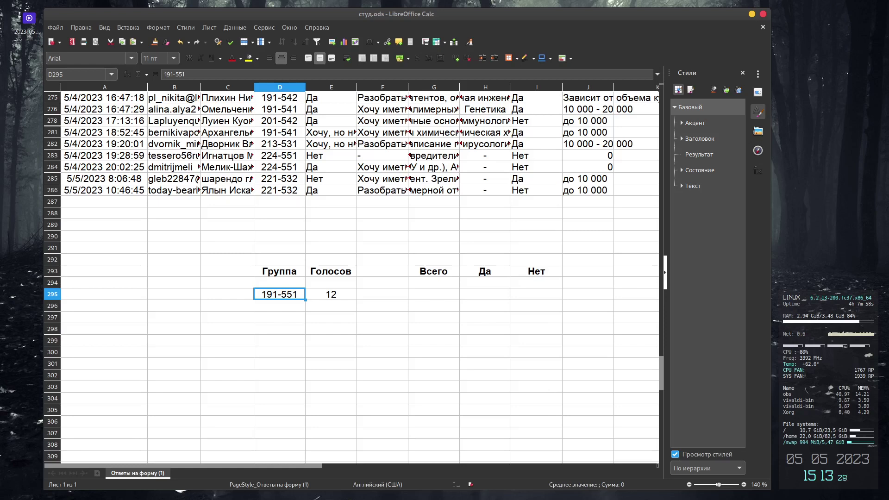
{"action": "left_click", "coordinate": [330, 294]}
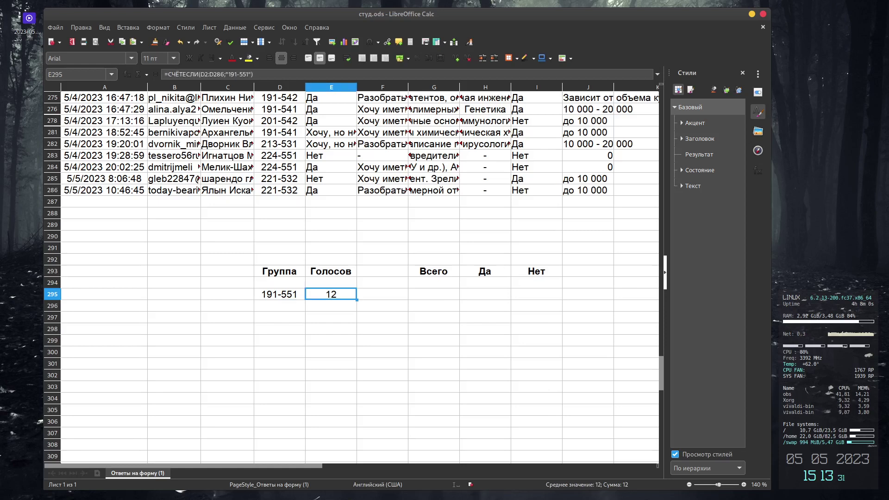
{"action": "double_click", "coordinate": [331, 294]}
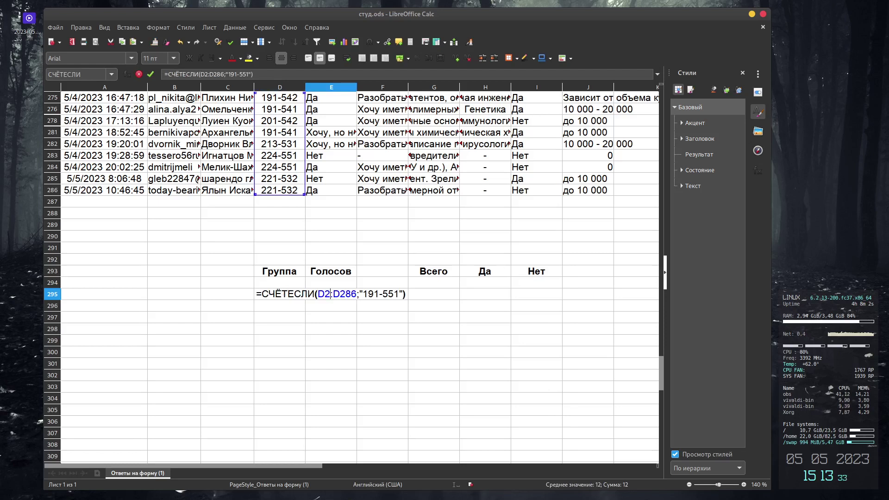
{"action": "left_click_drag", "start_coordinate": [359, 294], "coordinate": [403, 294]}
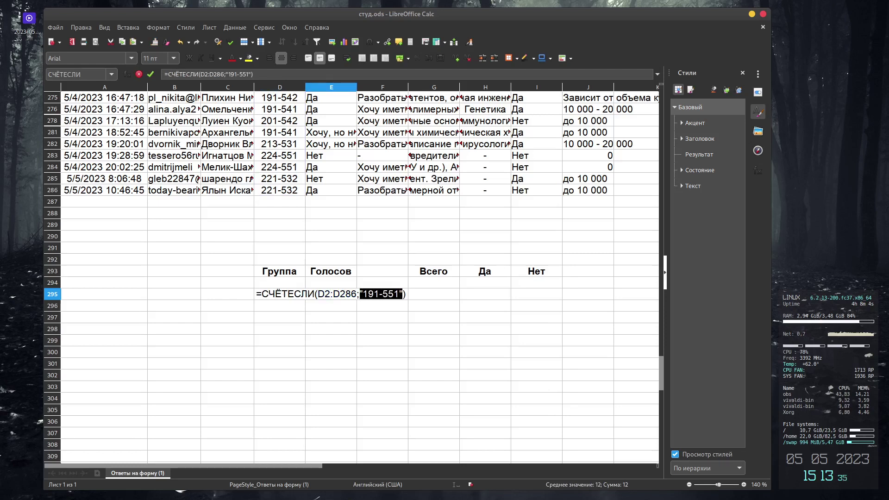
{"action": "key", "text": "BackSpace"}
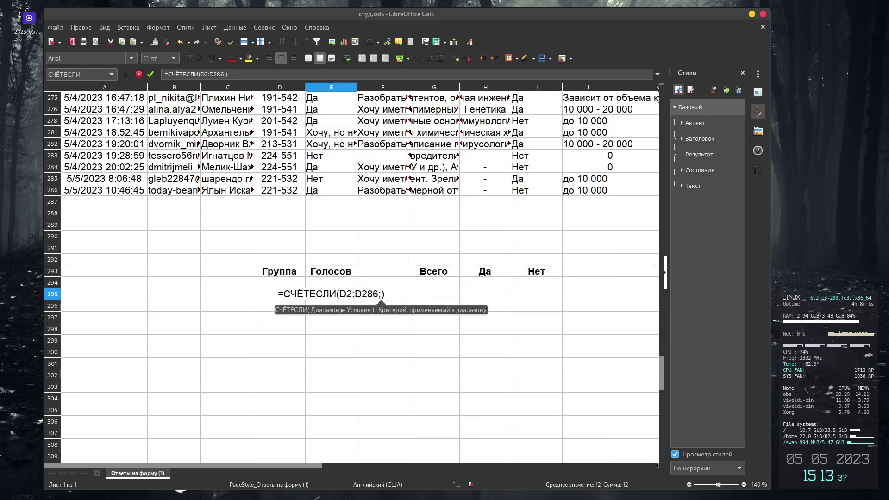
{"action": "key", "text": "Left"}
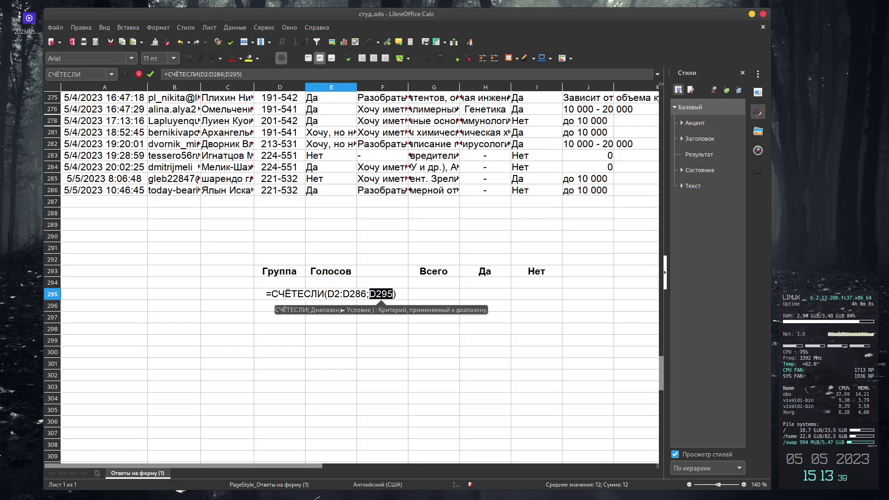
{"action": "key", "text": "Return"}
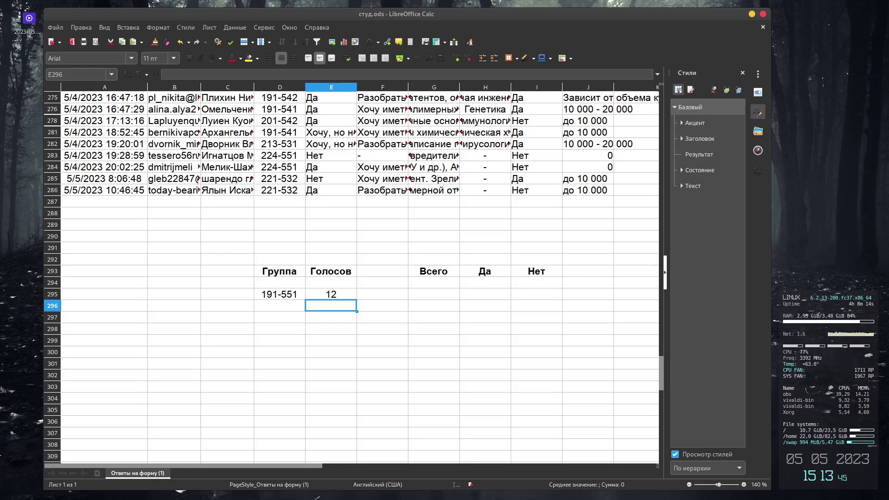
{"action": "left_click", "coordinate": [279, 306]}
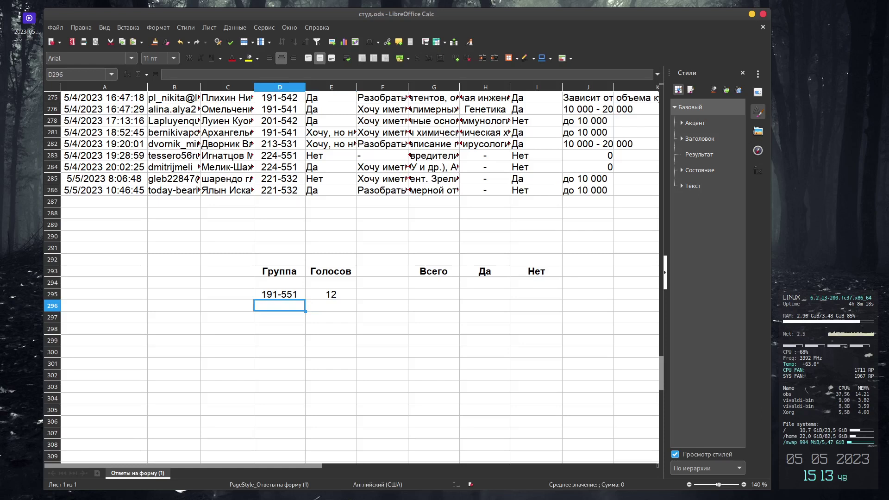
Enter the second group name 201-551 in D296
{"action": "type", "text": "20"}
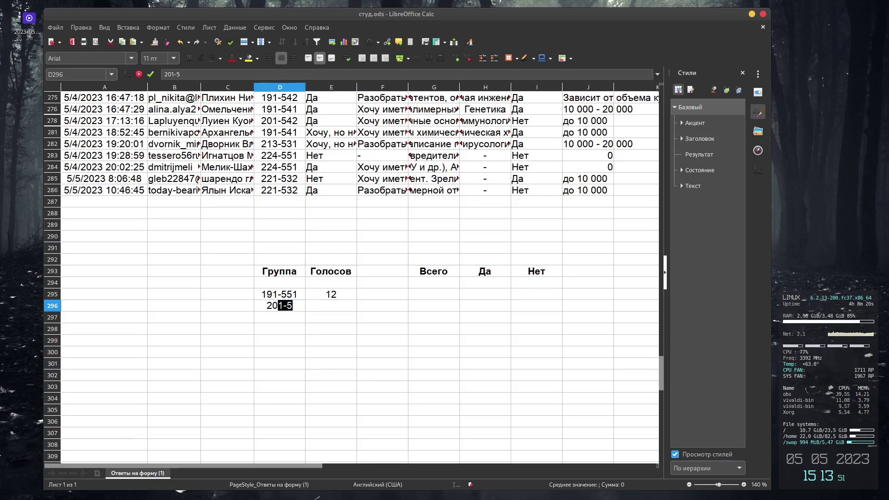
{"action": "type", "text": "1-5"}
{"action": "type", "text": "551"}
{"action": "key", "text": "BackSpace"}
{"action": "key", "text": "BackSpace"}
{"action": "type", "text": "1"}
{"action": "key", "text": "Return"}
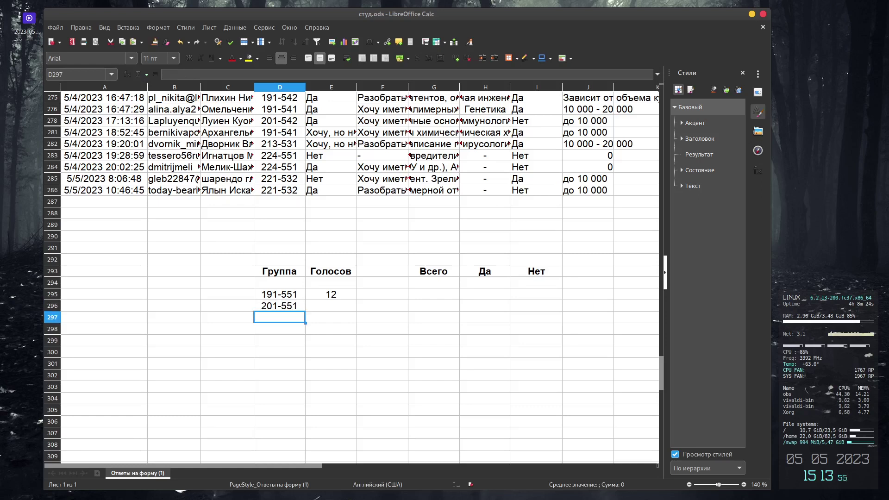
Fill the vote-count formula from E295 down to E296, giving 14
{"action": "left_click", "coordinate": [331, 294]}
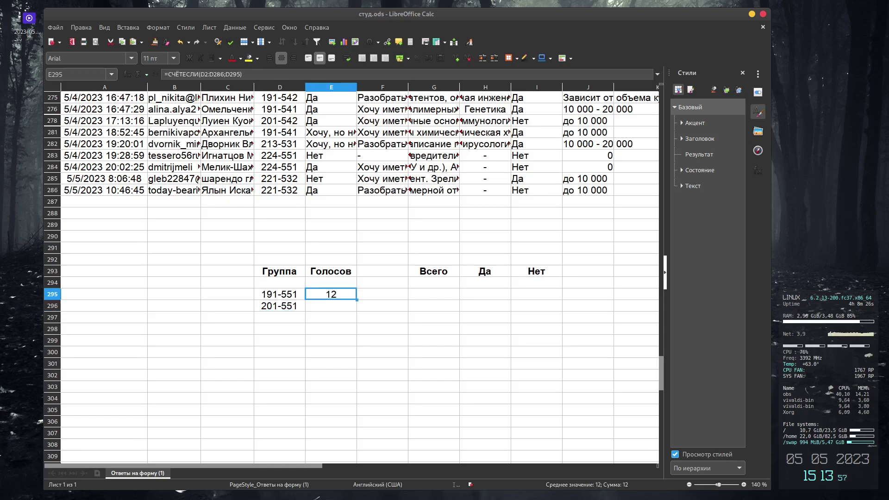
{"action": "left_click_drag", "start_coordinate": [356, 299], "coordinate": [357, 311]}
{"action": "left_click", "coordinate": [331, 340]}
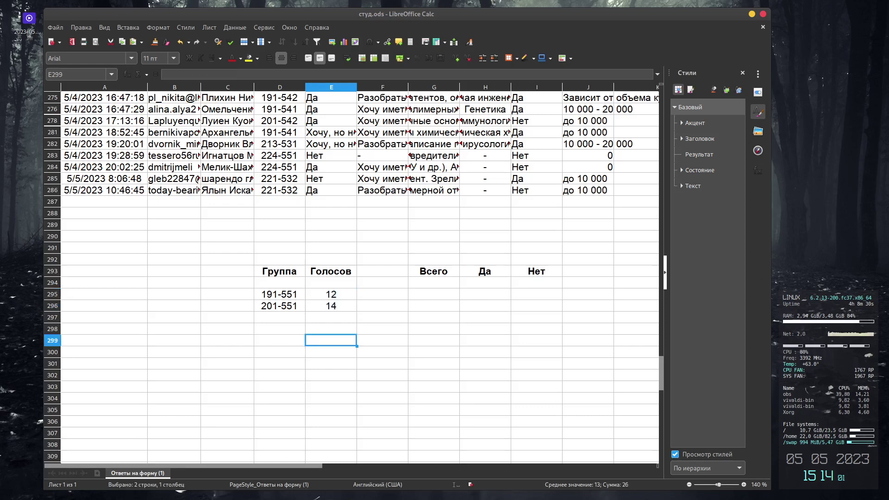
{"action": "left_click", "coordinate": [331, 305]}
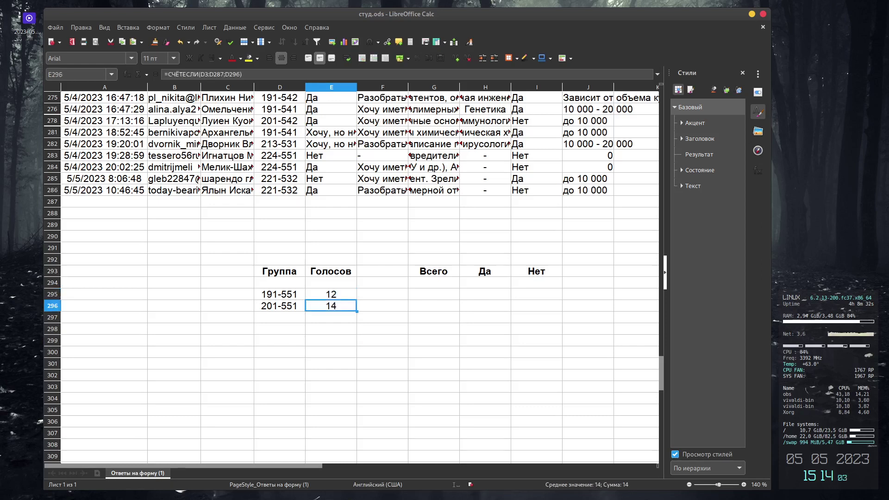
{"action": "left_click", "coordinate": [238, 74]}
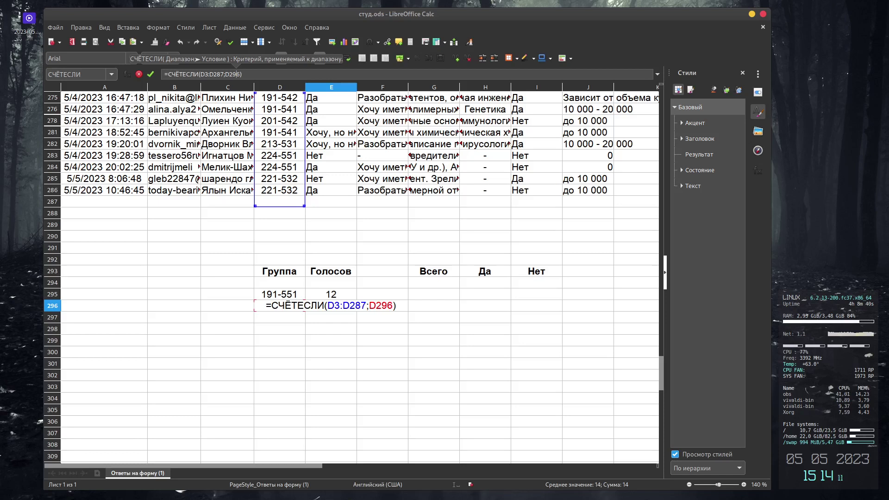
Lock the E295 count range to D$2:D$286
{"action": "left_click", "coordinate": [337, 305]}
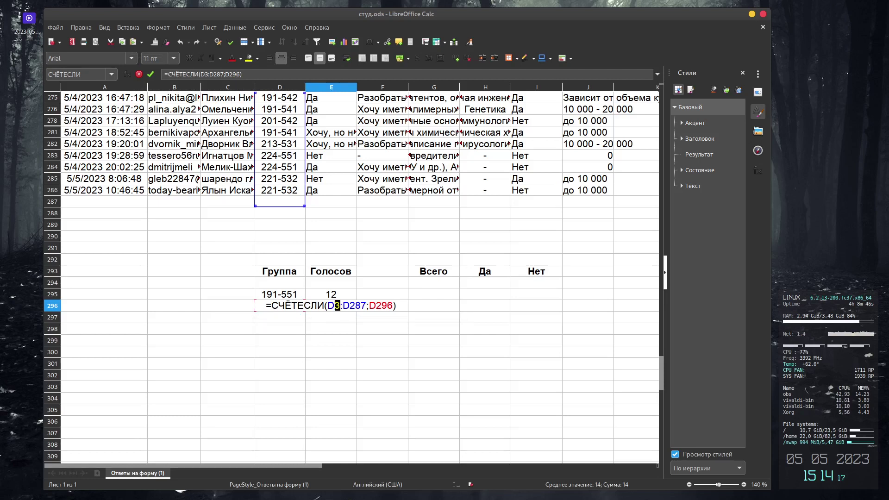
{"action": "key", "text": "Escape"}
{"action": "key", "text": "Up"}
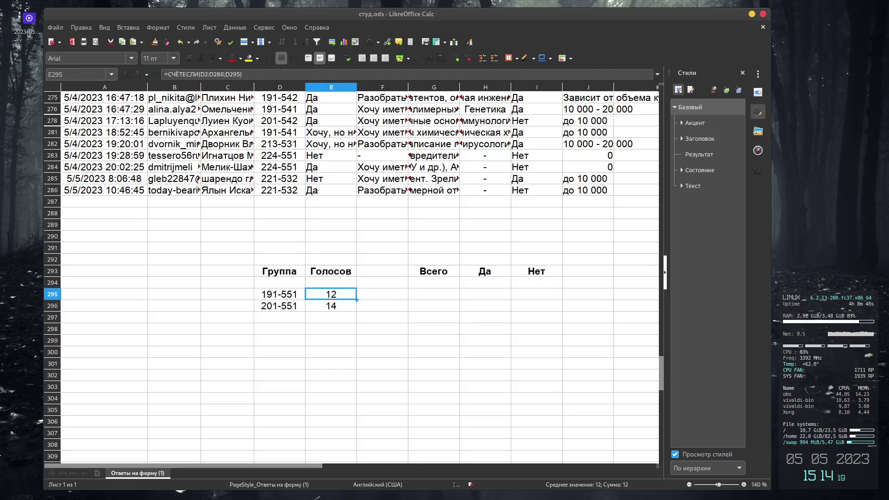
{"action": "double_click", "coordinate": [328, 294]}
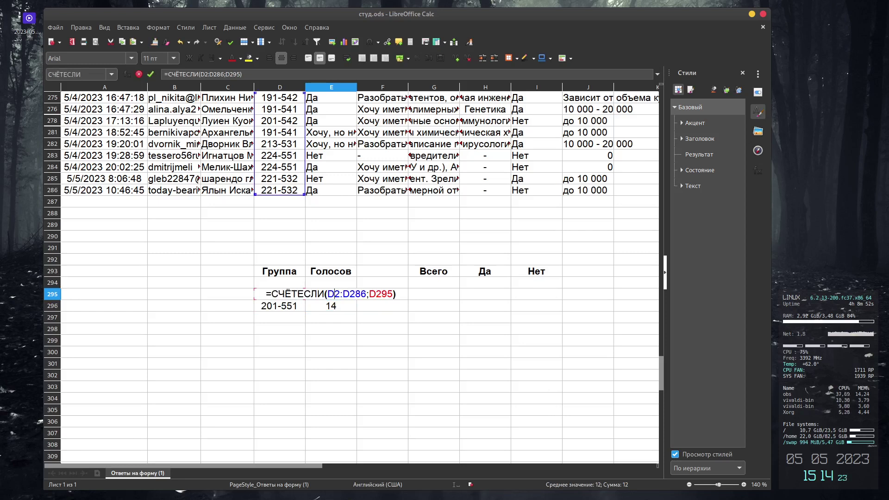
{"action": "left_click", "coordinate": [334, 295]}
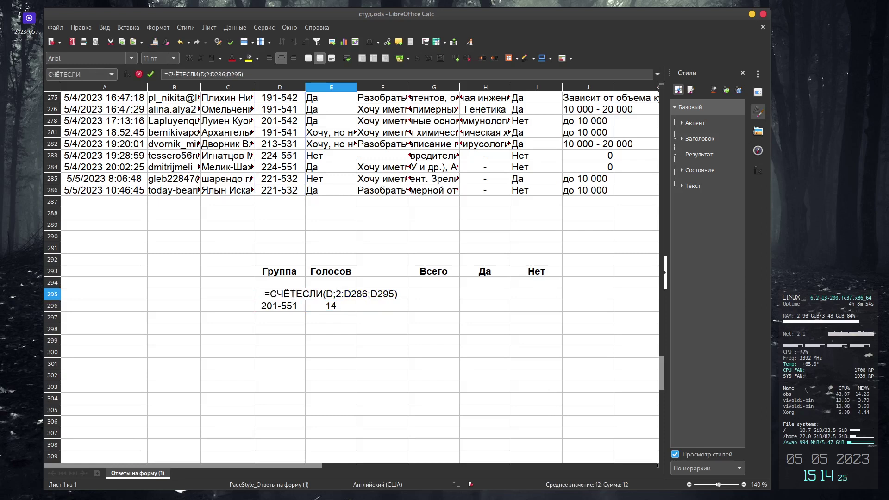
{"action": "type", "text": "$2:D"}
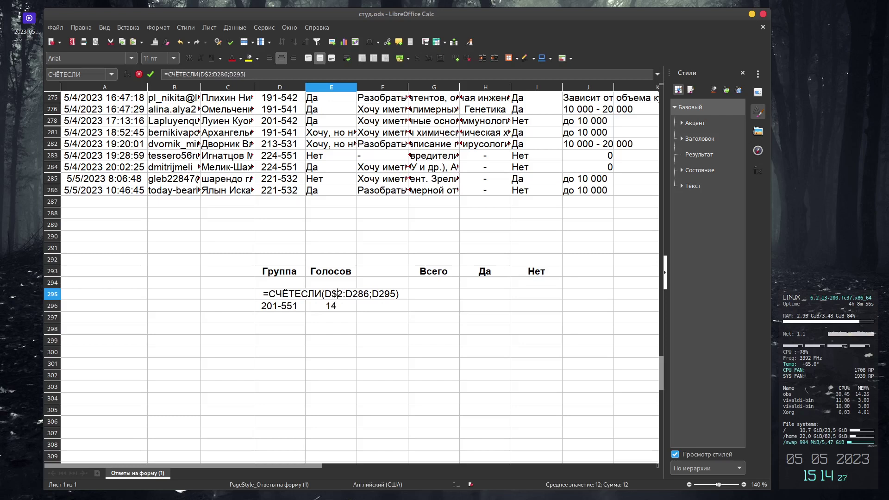
{"action": "type", "text": "$"}
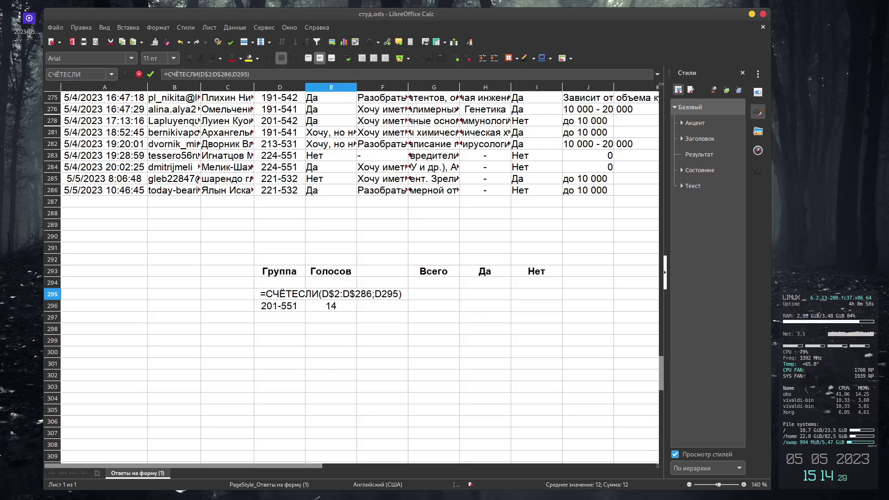
{"action": "key", "text": "Return"}
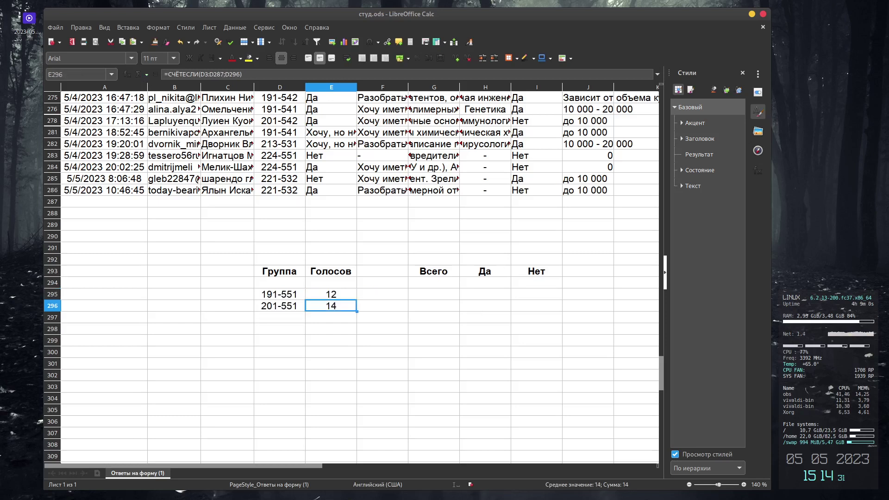
Clear E296 and refill it from the corrected E295 formula
{"action": "key", "text": "Delete"}
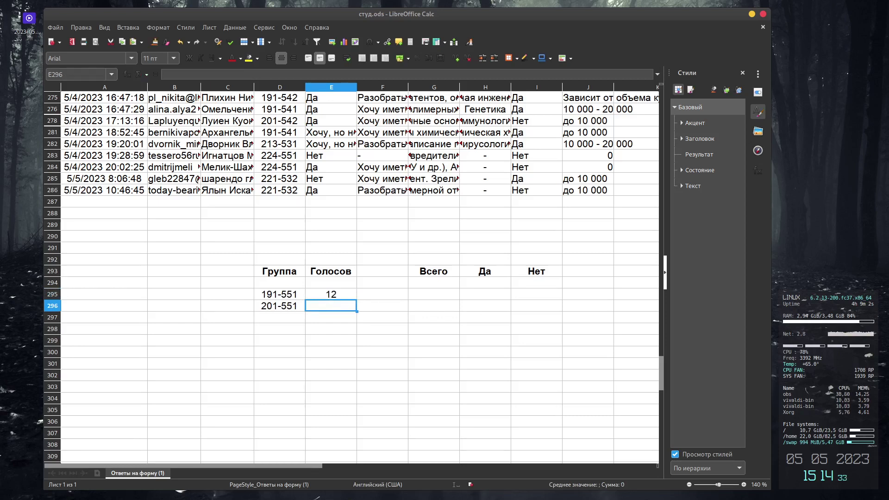
{"action": "left_click", "coordinate": [331, 294]}
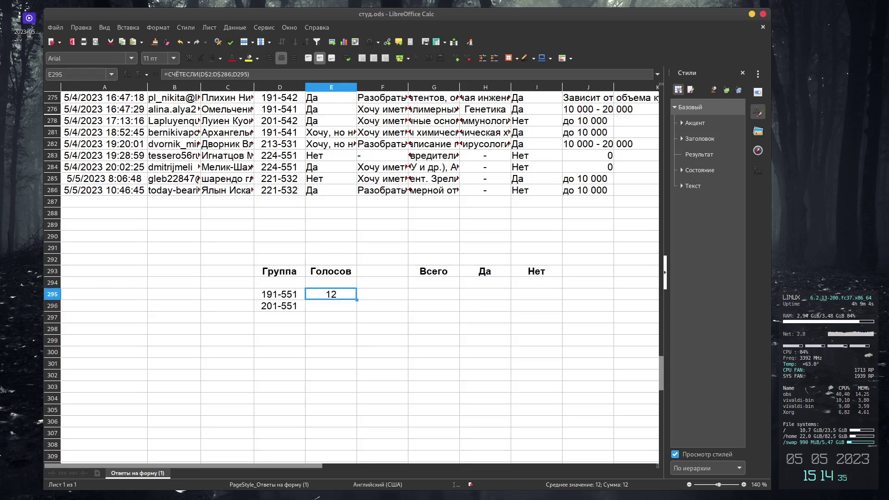
{"action": "left_click_drag", "start_coordinate": [356, 299], "coordinate": [330, 305]}
{"action": "left_click", "coordinate": [331, 363]}
{"action": "left_click", "coordinate": [331, 305]}
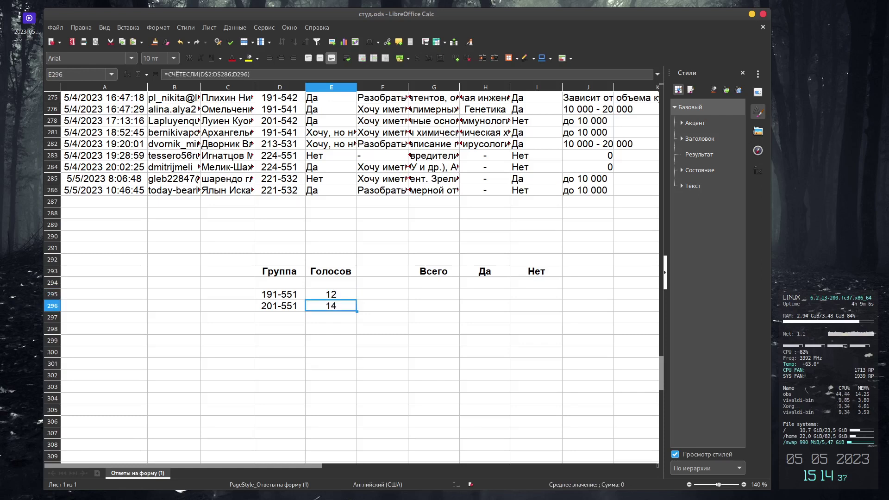
{"action": "key", "text": "F2"}
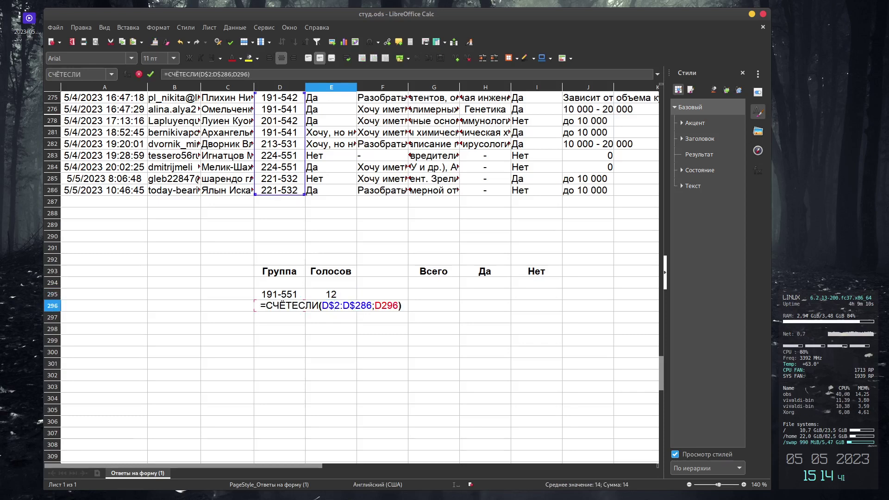
{"action": "key", "text": "Return"}
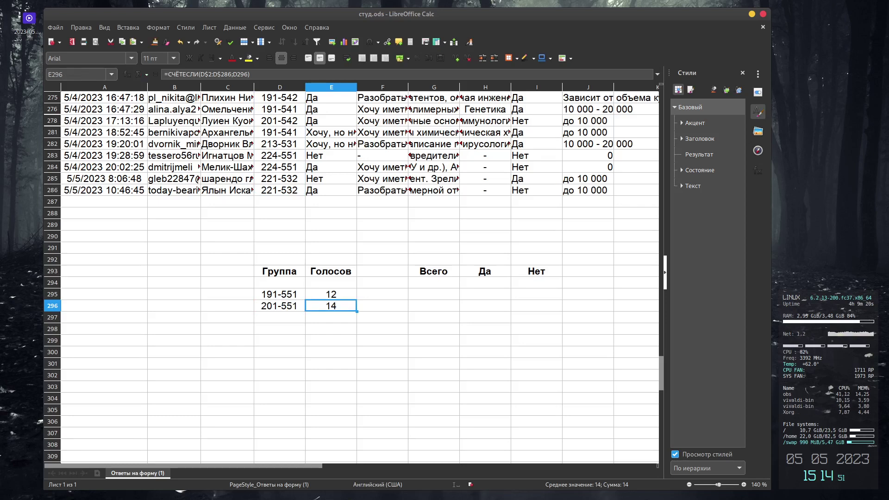
Review the column G topic answers and copy the E295 formula text
{"action": "left_click_drag", "start_coordinate": [434, 190], "coordinate": [433, 120]}
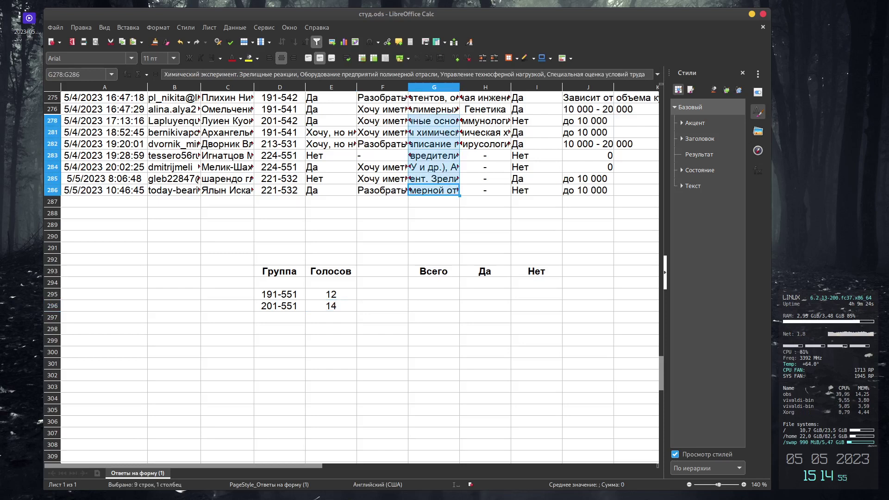
{"action": "left_click", "coordinate": [330, 294]}
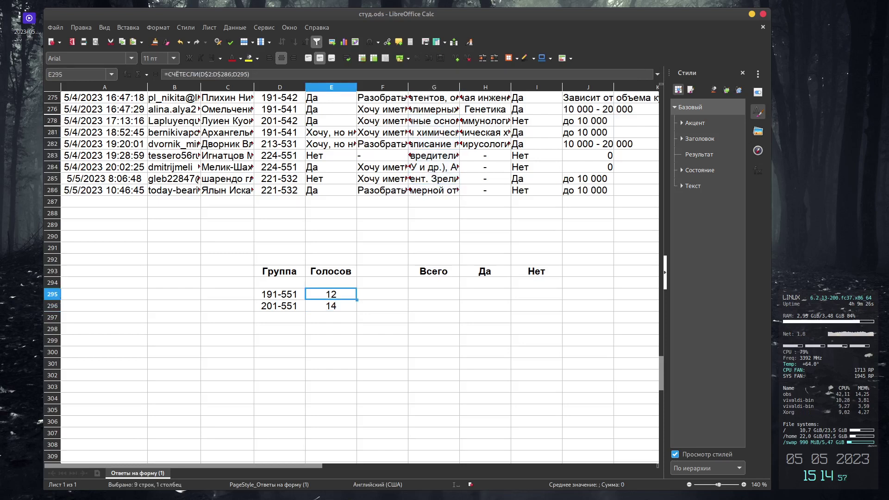
{"action": "key", "text": "F2"}
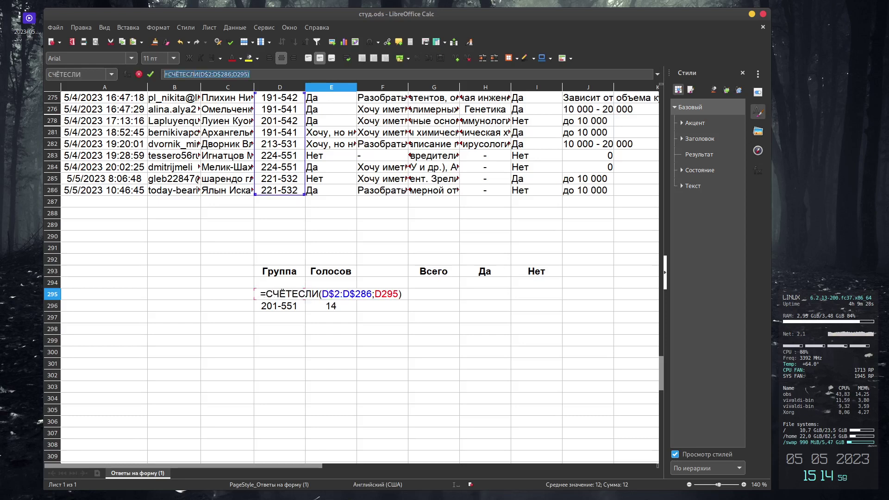
{"action": "key", "text": "ctrl+a"}
{"action": "key", "text": "ctrl+c"}
{"action": "key", "text": "Escape"}
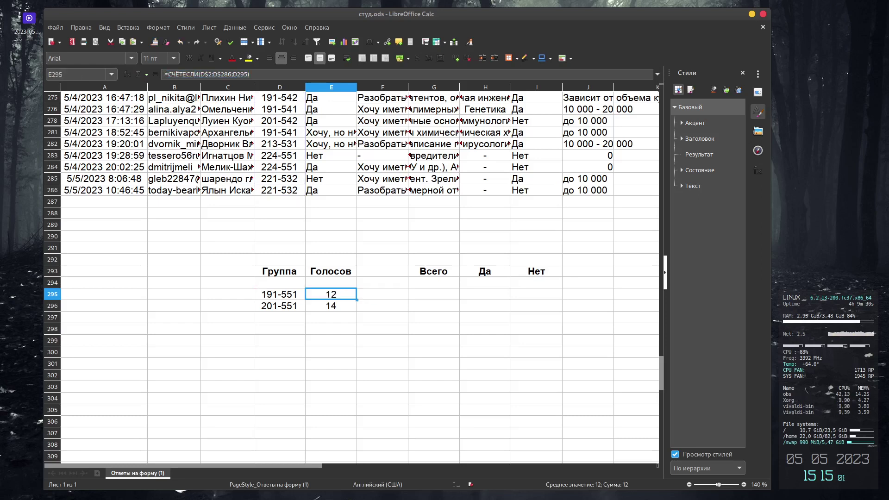
{"action": "left_click", "coordinate": [433, 294]}
Paste the count formula into G295 and change its range to G$2:G$286
{"action": "double_click", "coordinate": [434, 294]}
{"action": "key", "text": "ctrl+v"}
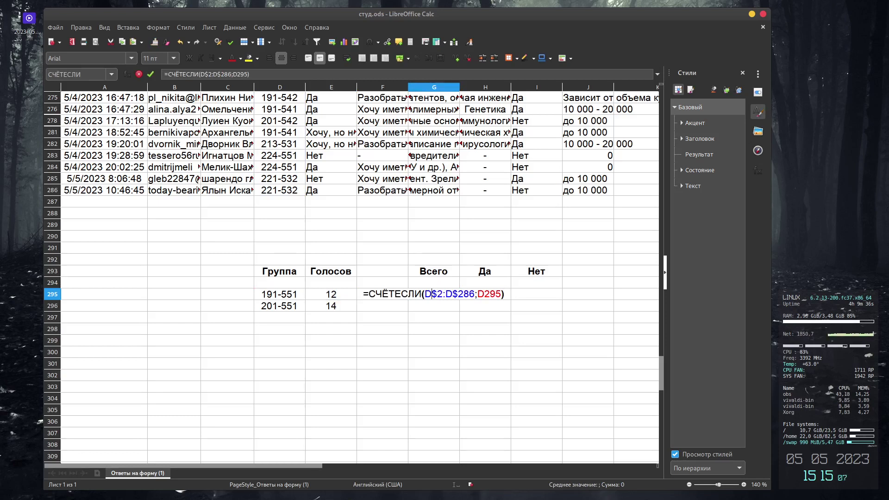
{"action": "key", "text": "shift+Left"}
{"action": "type", "text": "G"}
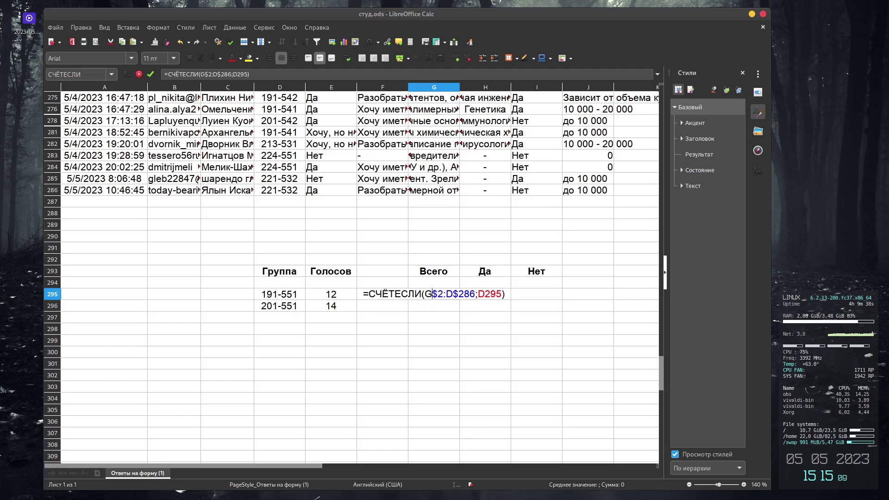
{"action": "key", "text": "shift+Left"}
{"action": "type", "text": "G"}
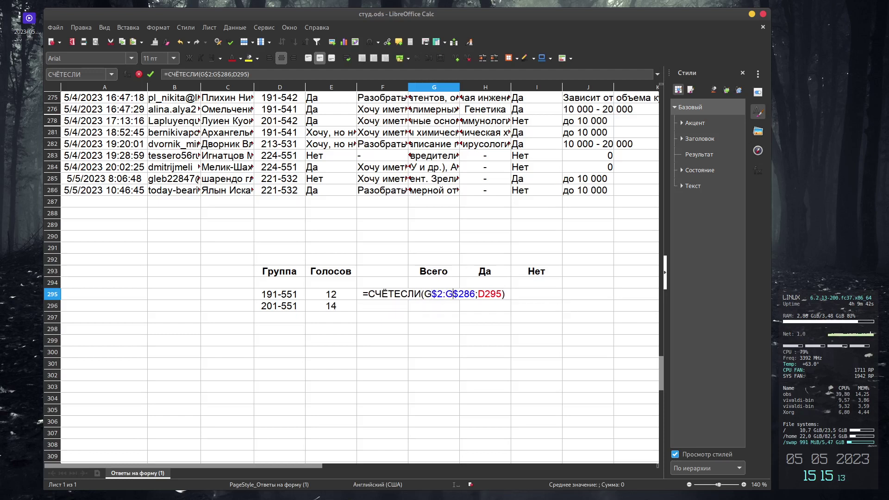
Set the G295 criterion to "*холод*", fixing the missing quotes, so it shows 26
{"action": "double_click", "coordinate": [490, 294]}
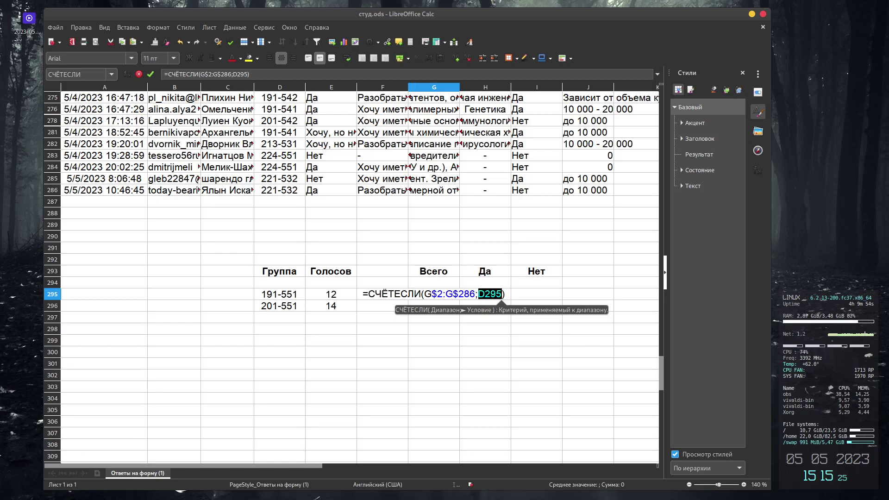
{"action": "type", "text": "*[f"}
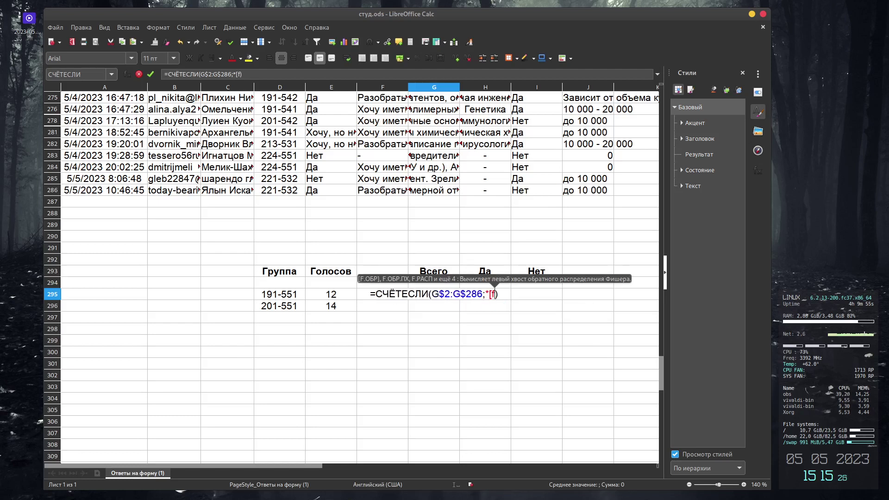
{"action": "key", "text": "BackSpace"}
{"action": "key", "text": "BackSpace"}
{"action": "type", "text": "хол"}
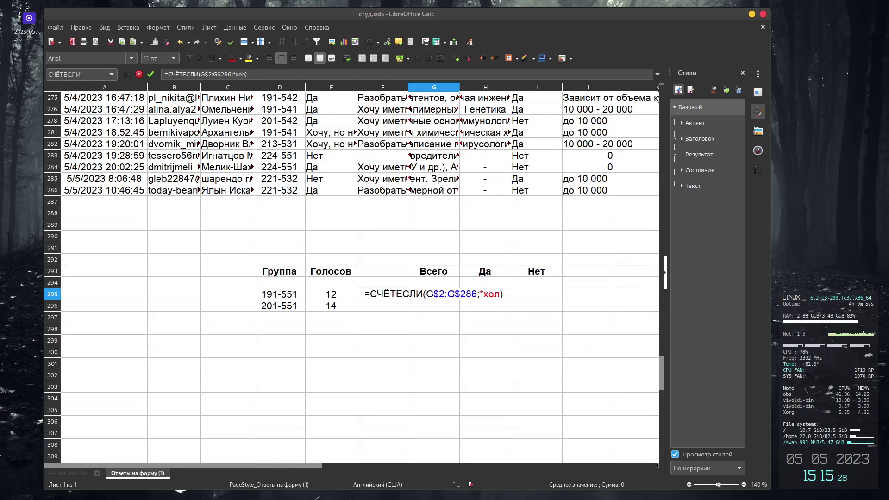
{"action": "type", "text": "од"}
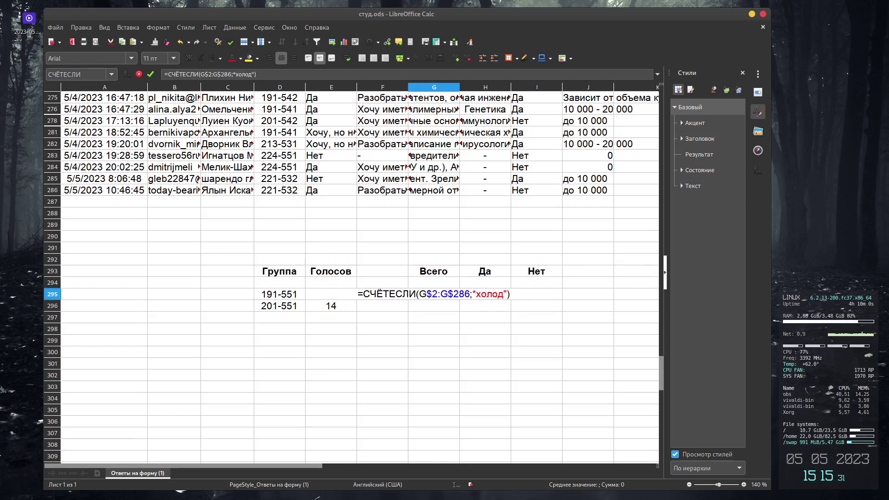
{"action": "type", "text": "*"}
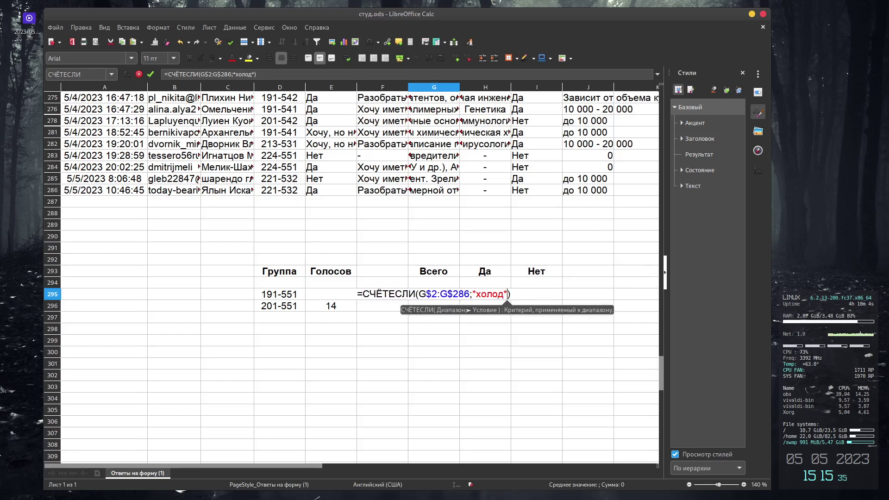
{"action": "key", "text": "Return"}
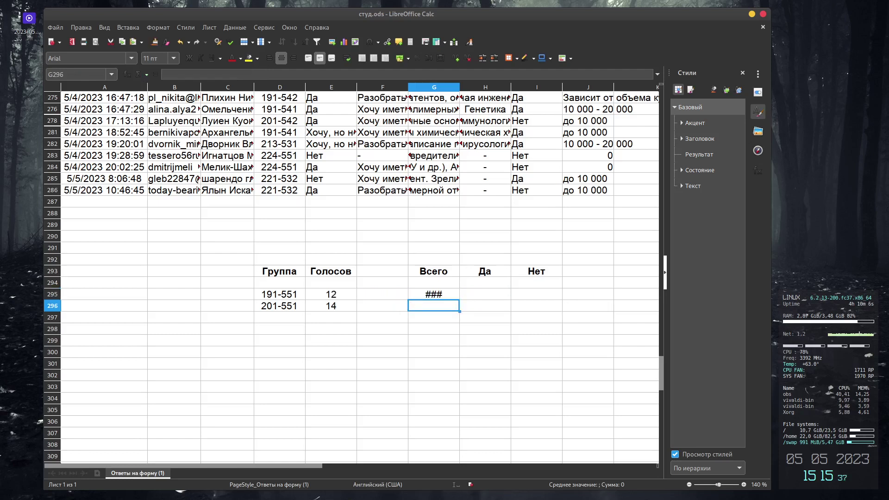
{"action": "key", "text": "Up"}
{"action": "key", "text": "F2"}
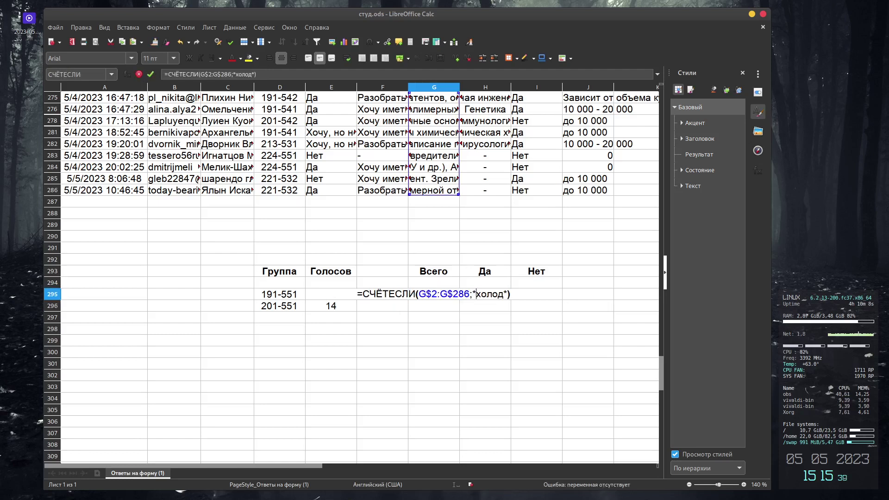
{"action": "key", "text": "Left"}
{"action": "key", "text": "Left"}
{"action": "key", "text": "Left"}
{"action": "key", "text": "Left"}
{"action": "type", "text": "\""}
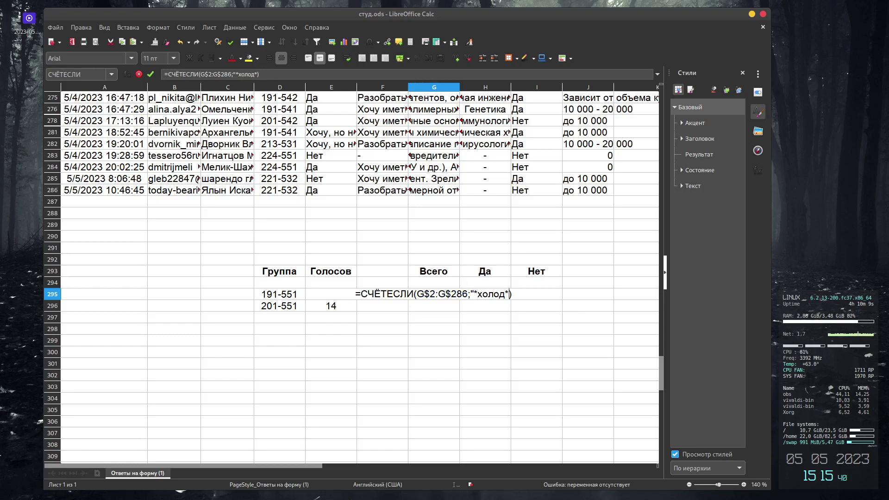
{"action": "type", "text": "\""}
{"action": "key", "text": "Return"}
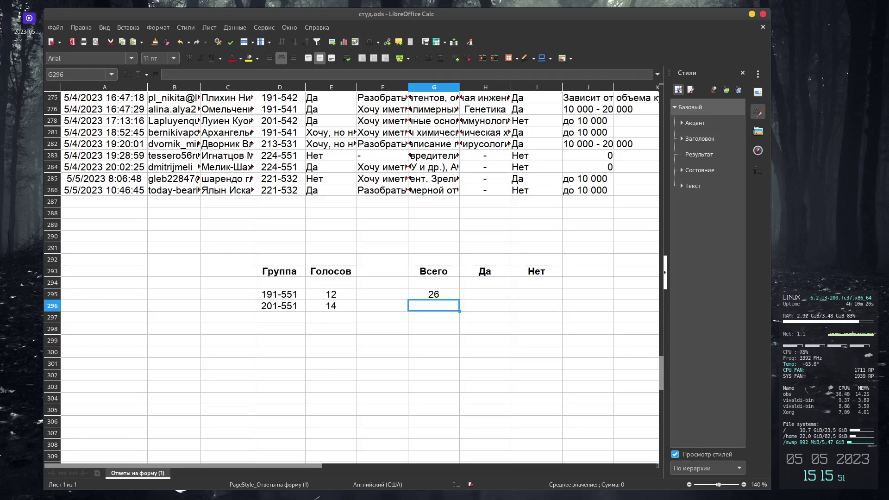
Type the label холод in F295, rejecting the autocomplete ending
{"action": "left_click", "coordinate": [433, 294]}
{"action": "left_click", "coordinate": [382, 293]}
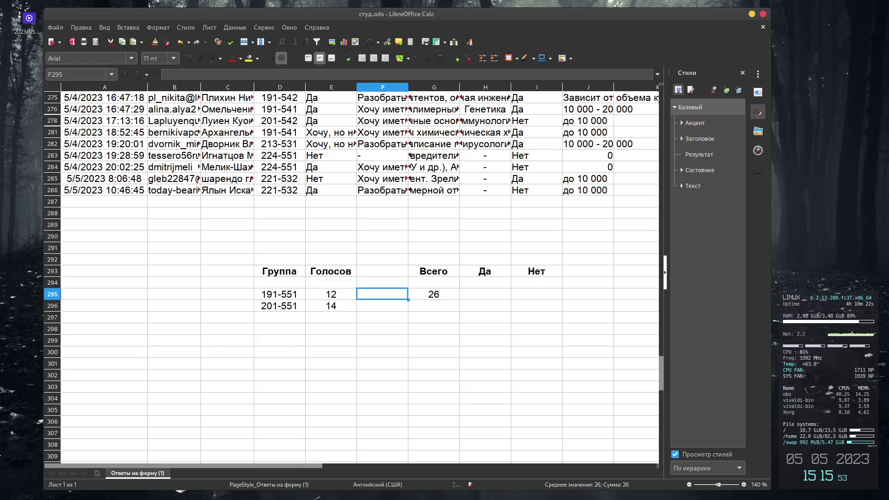
{"action": "type", "text": "хо"}
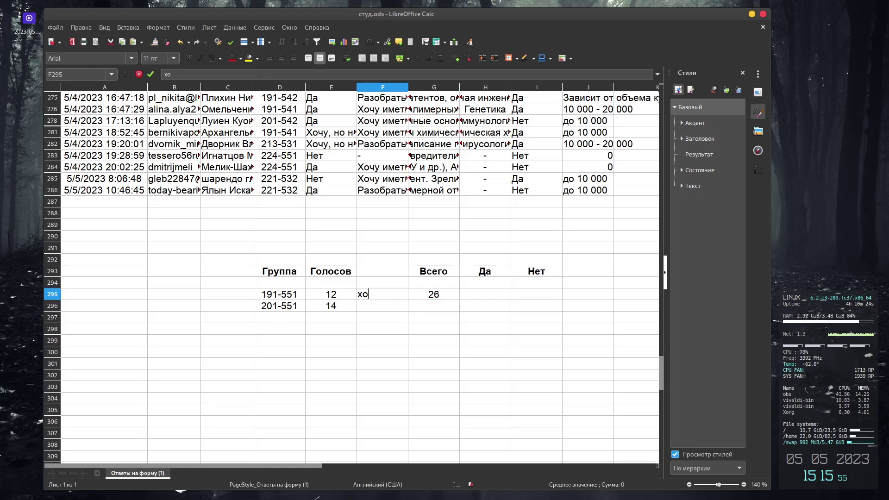
{"action": "type", "text": "лод"}
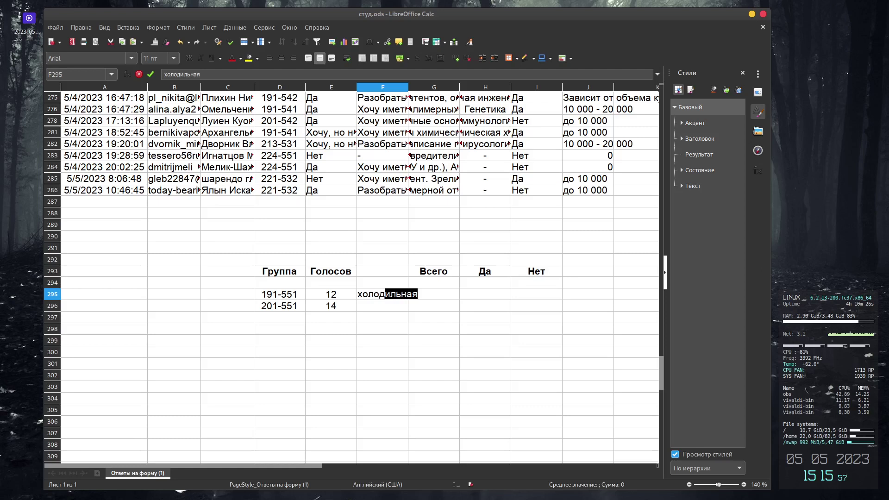
{"action": "key", "text": "BackSpace"}
{"action": "key", "text": "Return"}
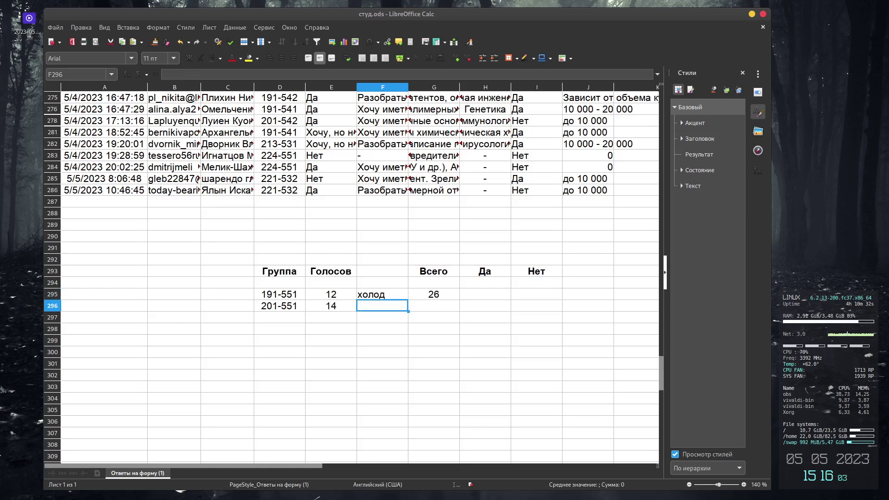
{"action": "left_click", "coordinate": [433, 294]}
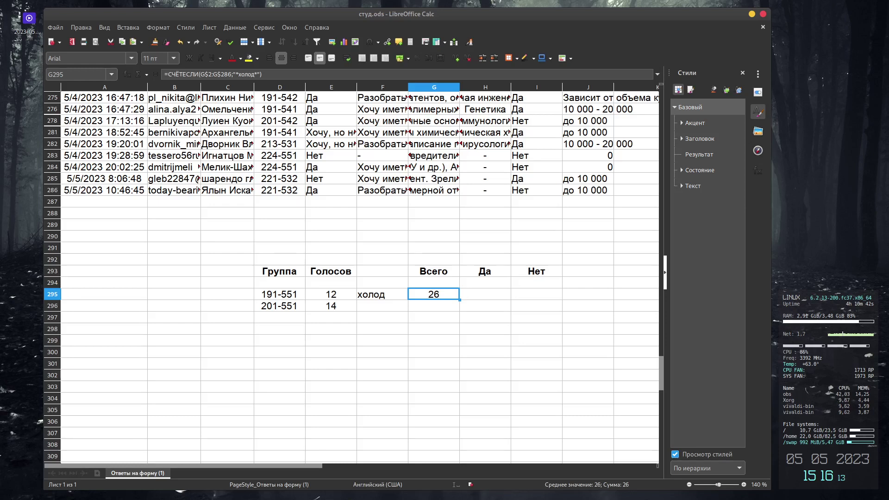
Look over the last column I answers (I283:I286)
{"action": "left_click_drag", "start_coordinate": [536, 190], "coordinate": [535, 131]}
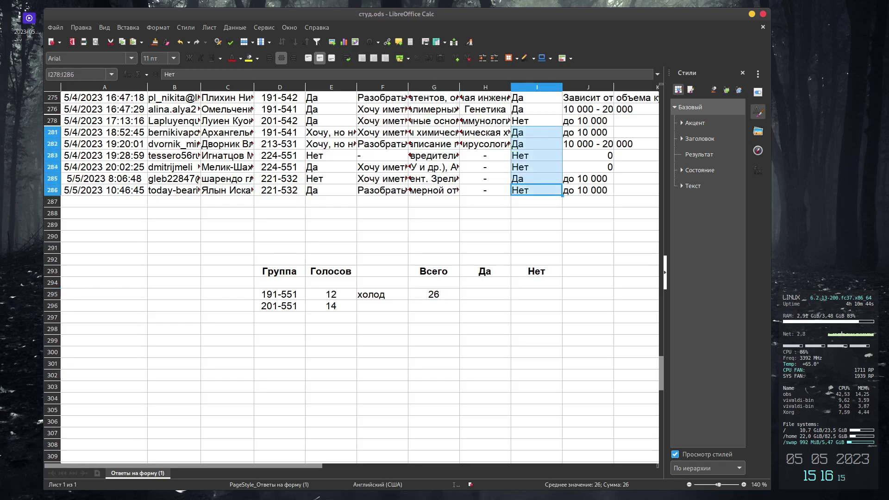
{"action": "key", "text": "shift+Down"}
{"action": "key", "text": "shift+Down"}
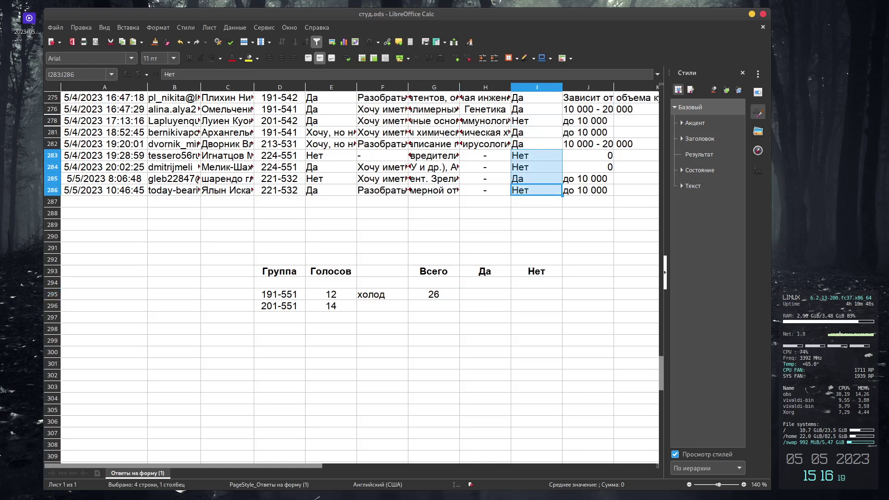
{"action": "left_click", "coordinate": [485, 294]}
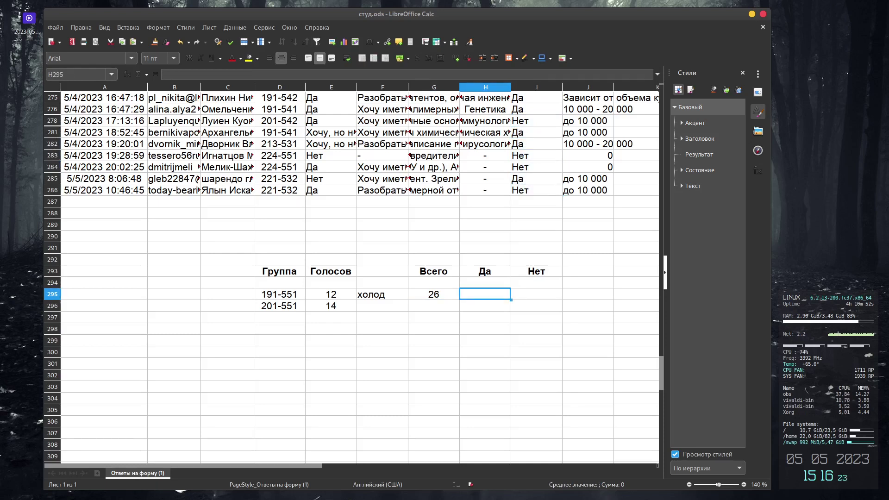
Copy G295's formula into H295 and change СЧЁТЕСЛИ to СЧЁТЕСЛИМН
{"action": "left_click", "coordinate": [433, 294]}
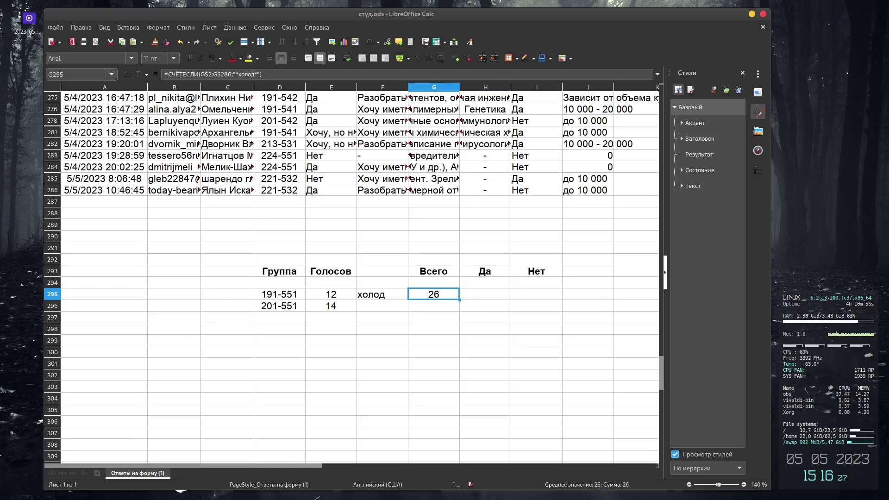
{"action": "key", "text": "F2"}
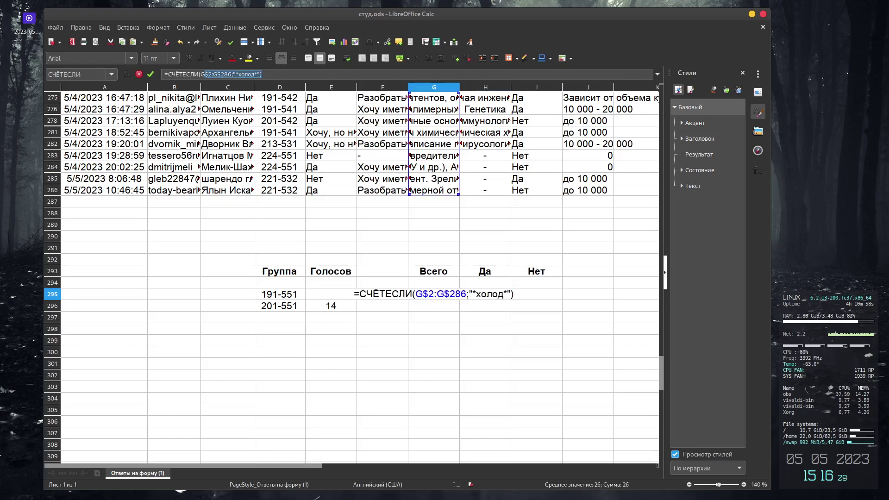
{"action": "key", "text": "ctrl+a"}
{"action": "key", "text": "ctrl+c"}
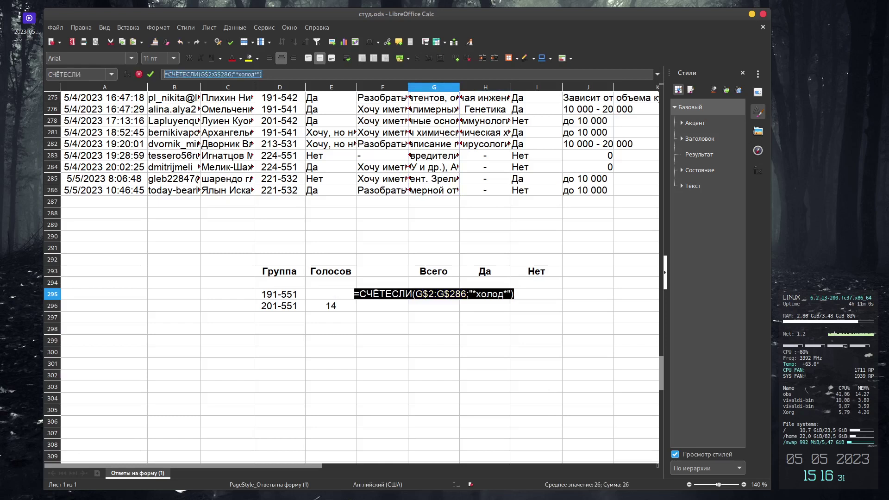
{"action": "key", "text": "Escape"}
{"action": "key", "text": "Right"}
{"action": "key", "text": "F2"}
{"action": "key", "text": "ctrl+v"}
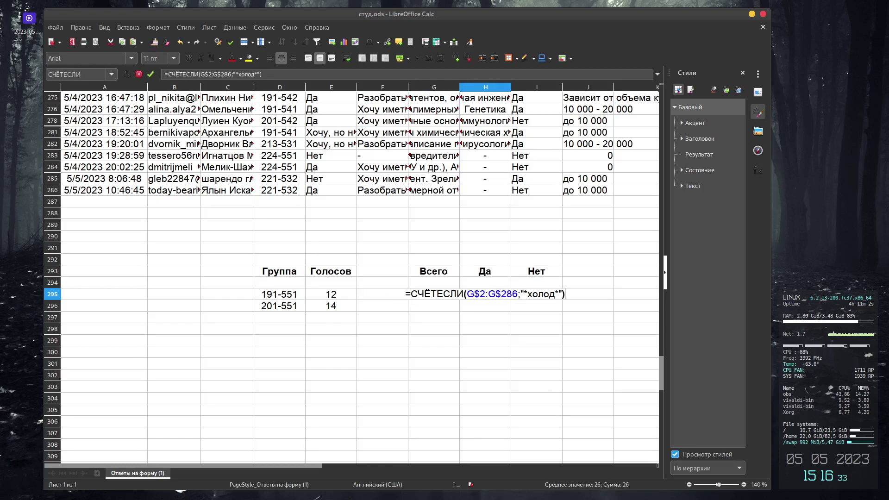
{"action": "left_click", "coordinate": [464, 294]}
{"action": "type", "text": "МН"}
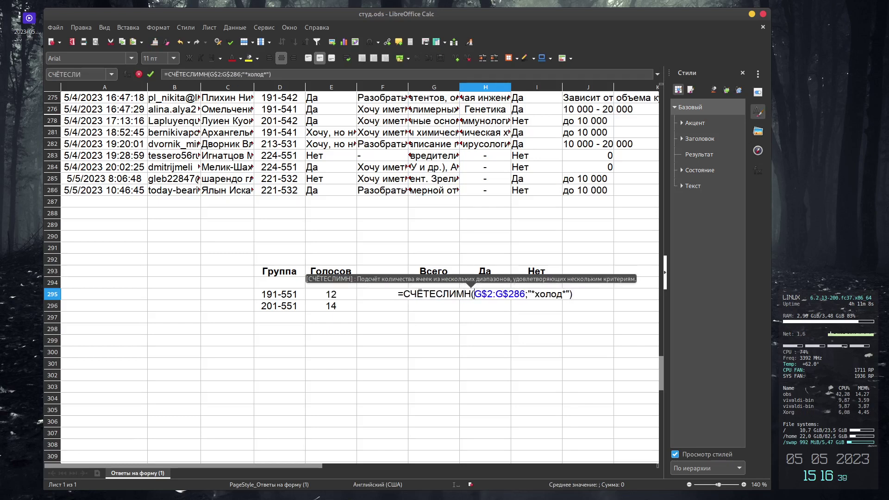
Add a second condition range I$2:I$286 to the H295 СЧЁТЕСЛИМН formula
{"action": "left_click_drag", "start_coordinate": [473, 294], "coordinate": [569, 294]}
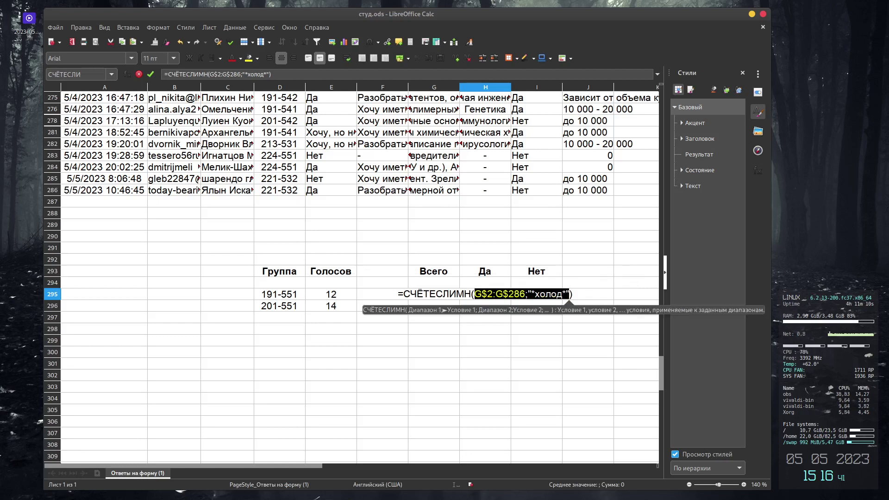
{"action": "left_click", "coordinate": [569, 294]}
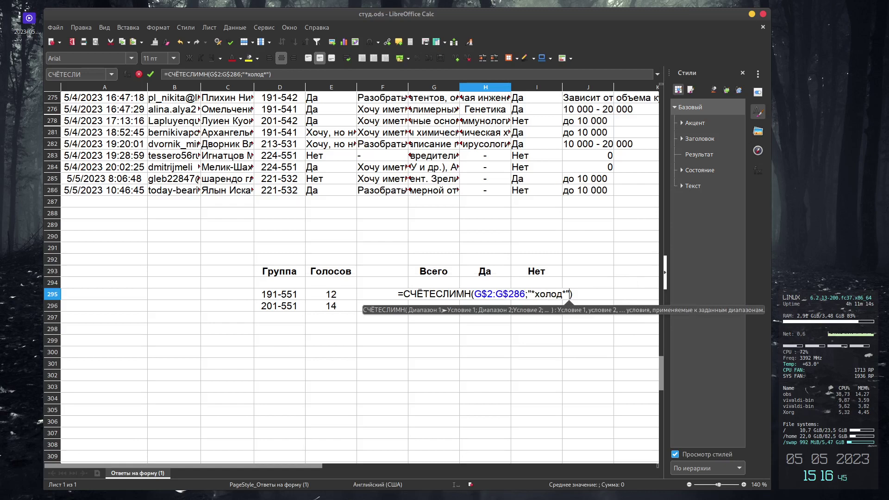
{"action": "type", "text": ";"}
{"action": "type", "text": "G$2:G$286;\"*холод*\""}
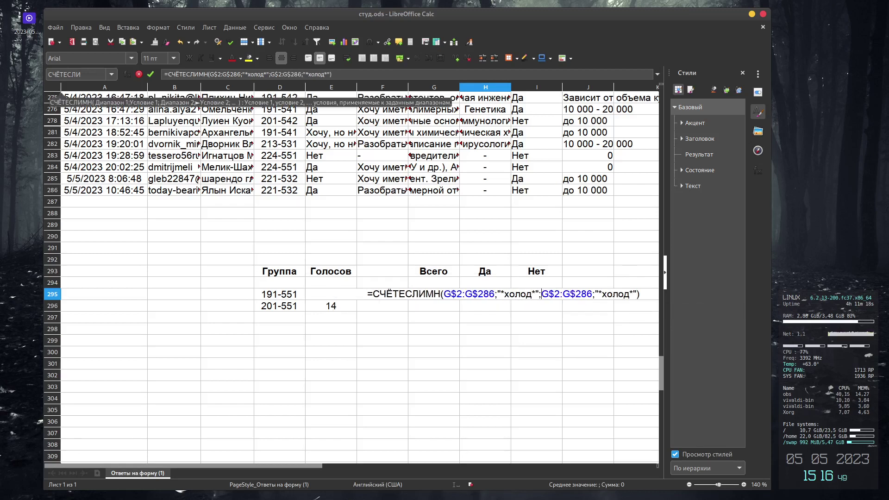
{"action": "key", "text": "shift+Right"}
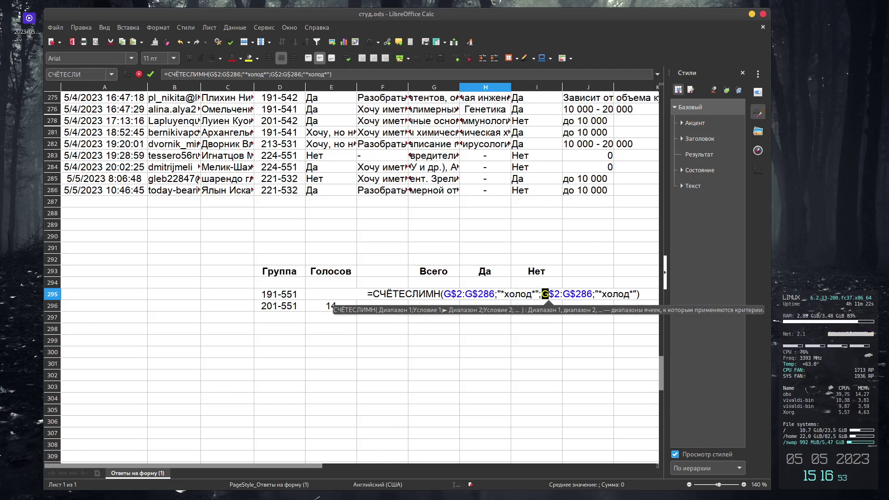
{"action": "key", "text": "Delete"}
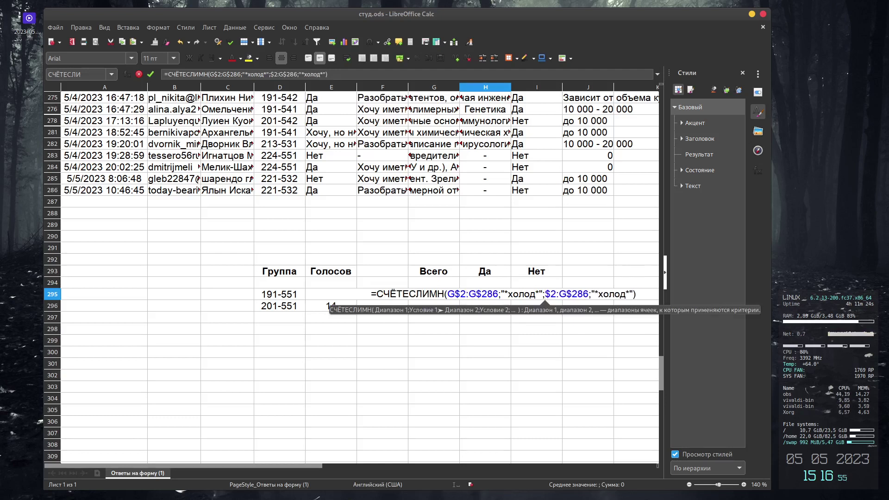
{"action": "type", "text": "I"}
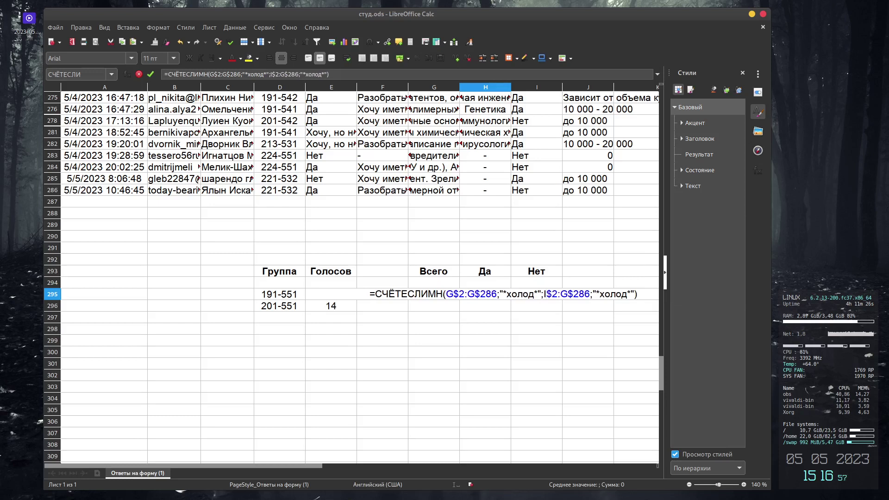
{"action": "key", "text": "Right"}
{"action": "key", "text": "Right"}
{"action": "key", "text": "Right"}
{"action": "key", "text": "shift+Right"}
{"action": "type", "text": "I"}
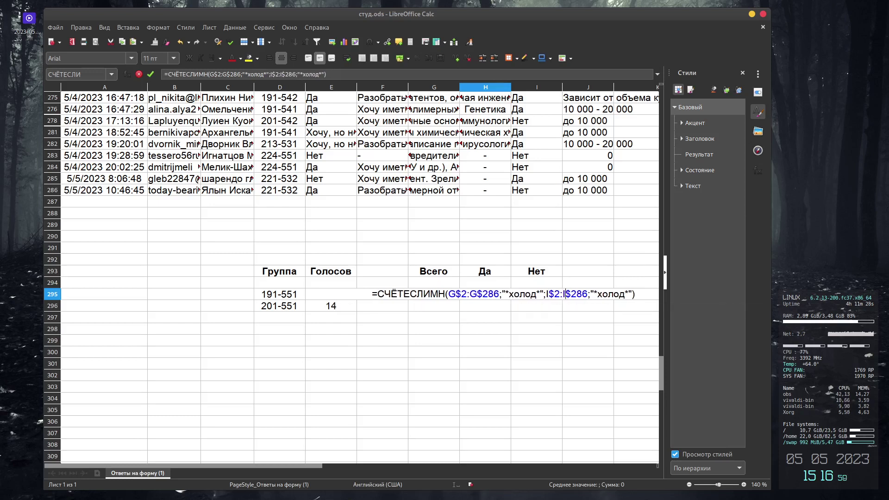
Make the second criterion "Да" so H295 shows 15
{"action": "double_click", "coordinate": [611, 294]}
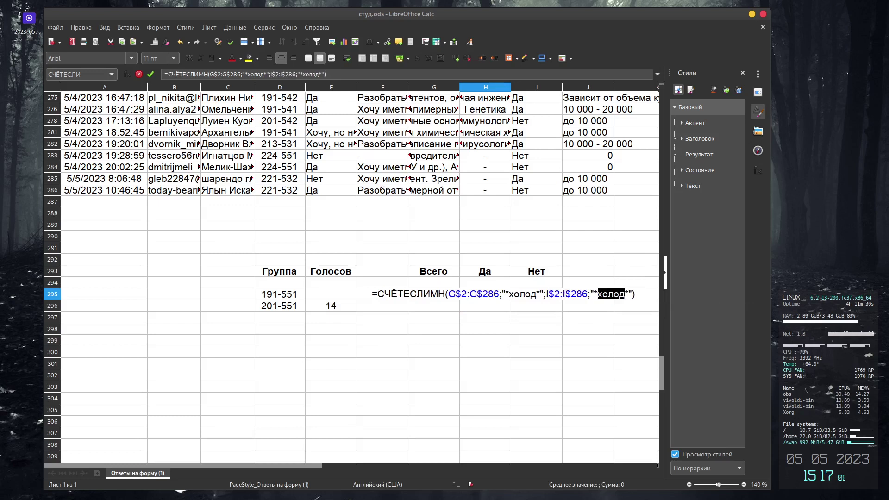
{"action": "key", "text": "shift+Right"}
{"action": "key", "text": "shift+Left"}
{"action": "type", "text": "l"}
{"action": "key", "text": "BackSpace"}
{"action": "type", "text": "Д"}
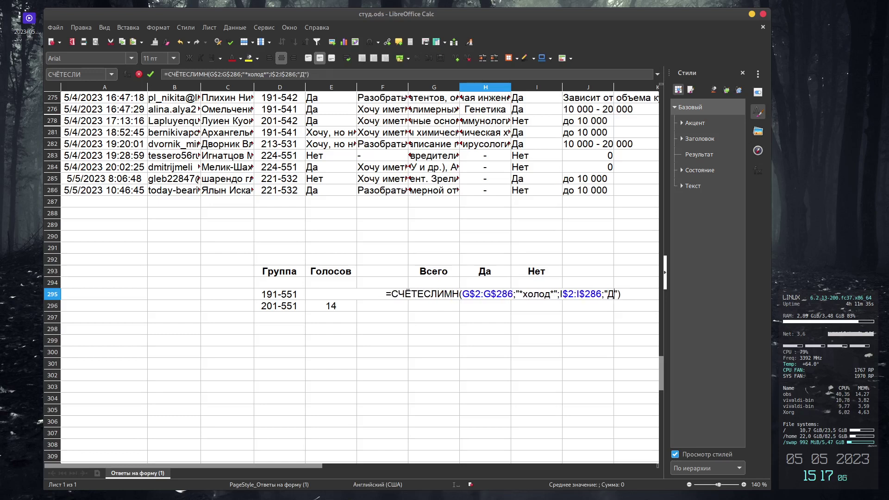
{"action": "type", "text": "а"}
{"action": "key", "text": "Return"}
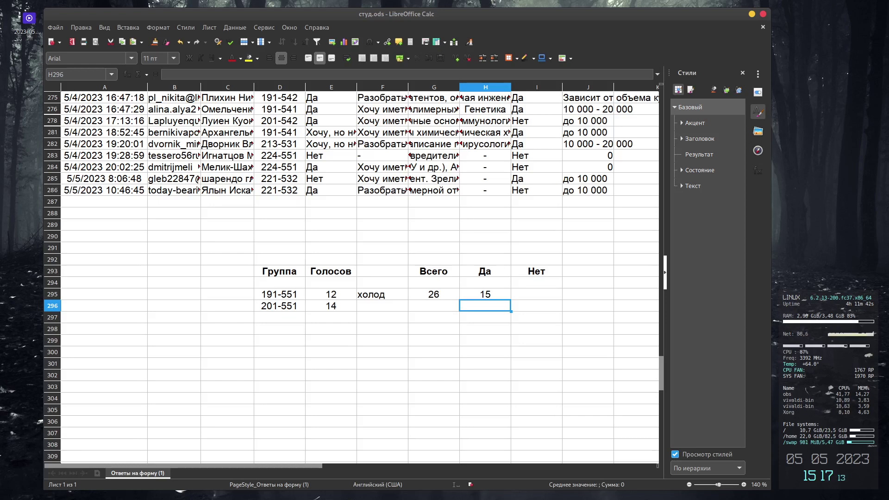
{"action": "left_click", "coordinate": [433, 294]}
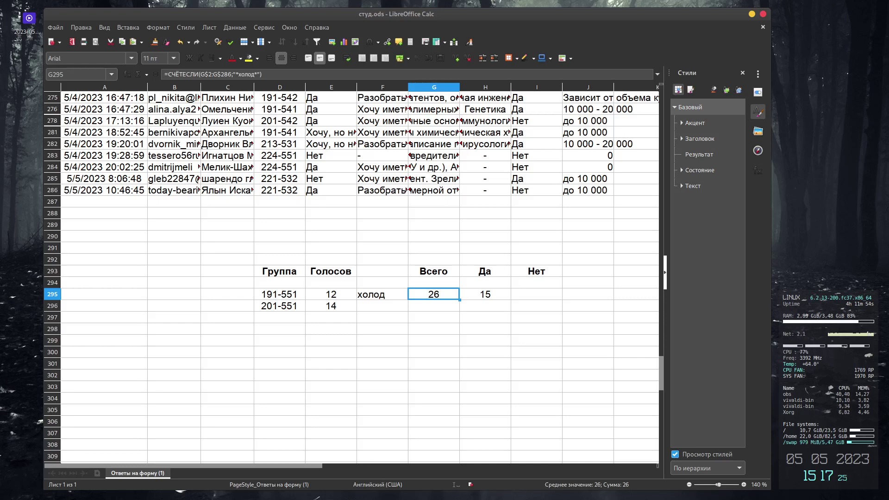
{"action": "left_click", "coordinate": [485, 294]}
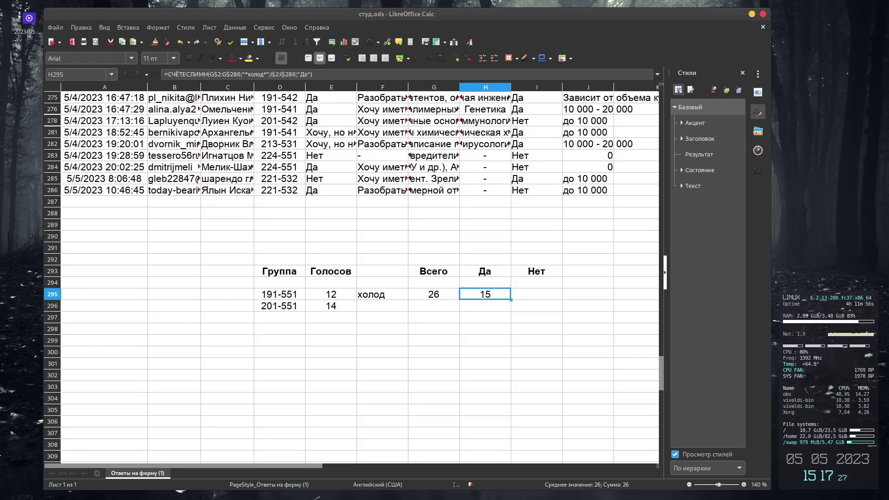